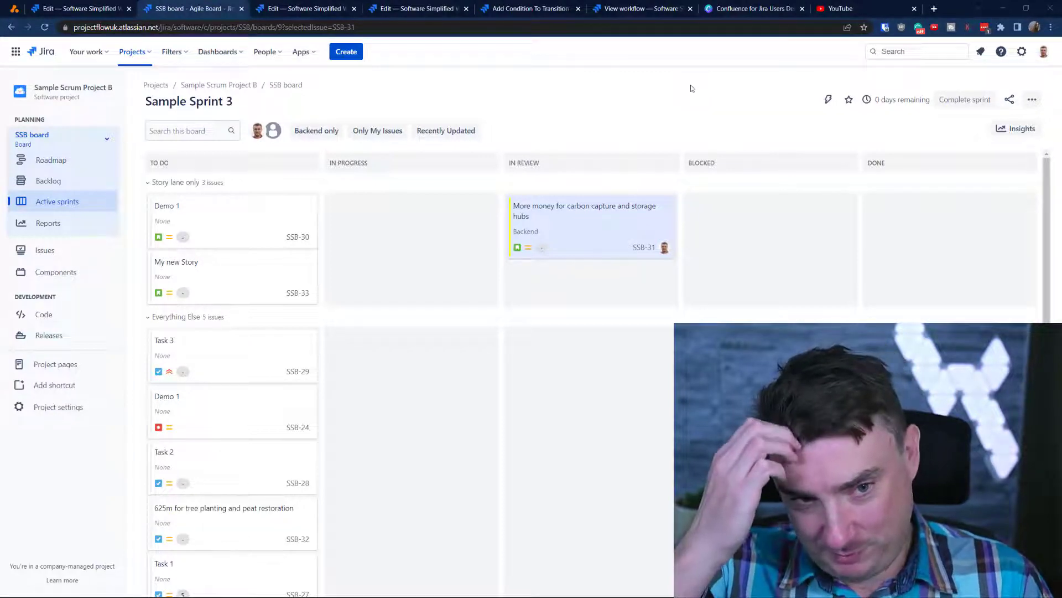
Set the Create issue form's Show fields option to All fields and apply it.
left_click(346, 51)
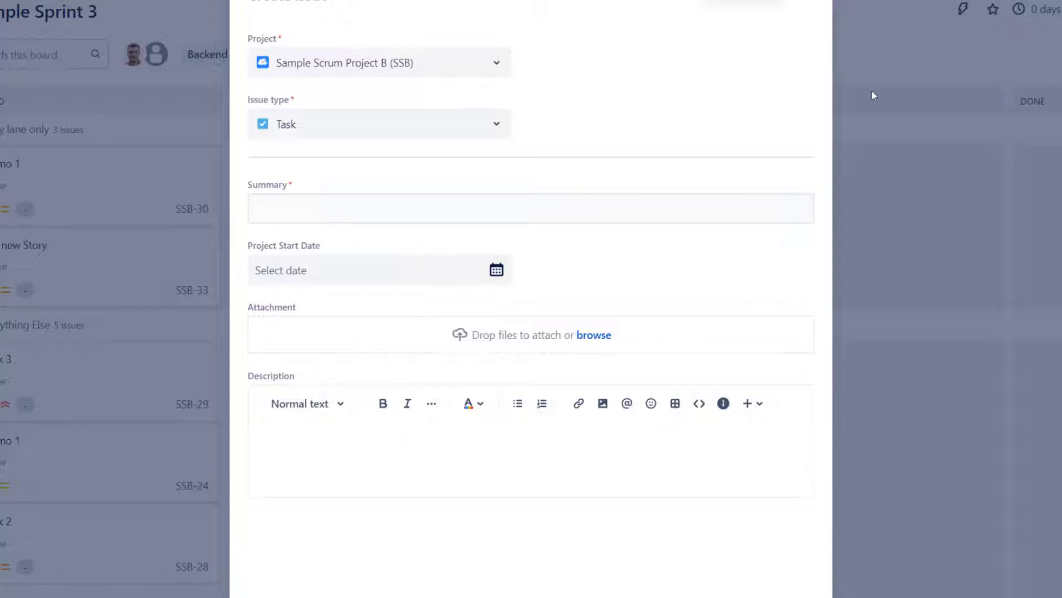
left_click(809, 2)
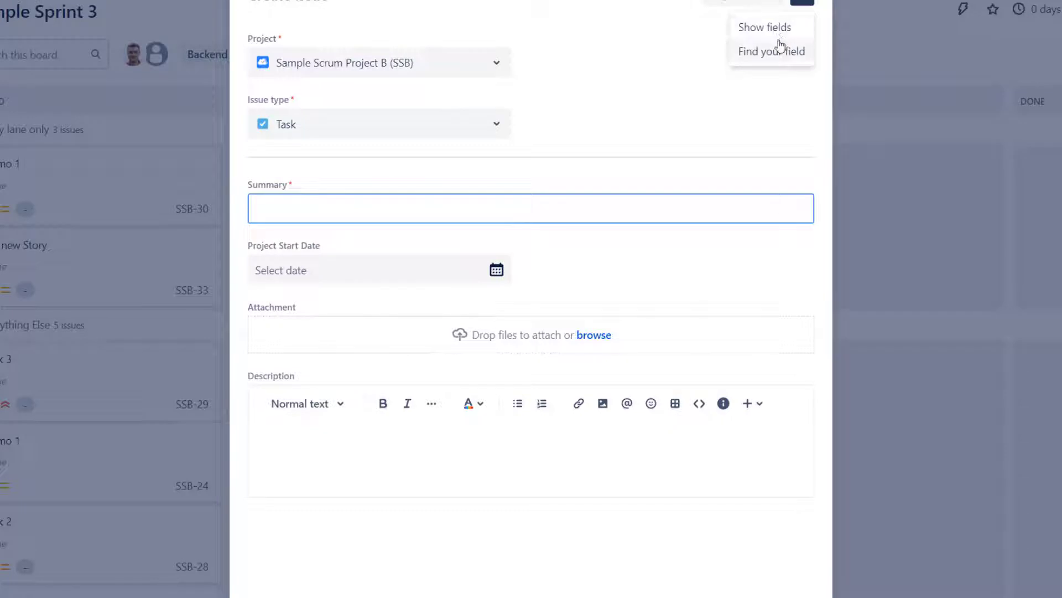
left_click(739, 80)
left_click(360, 133)
left_click(370, 130)
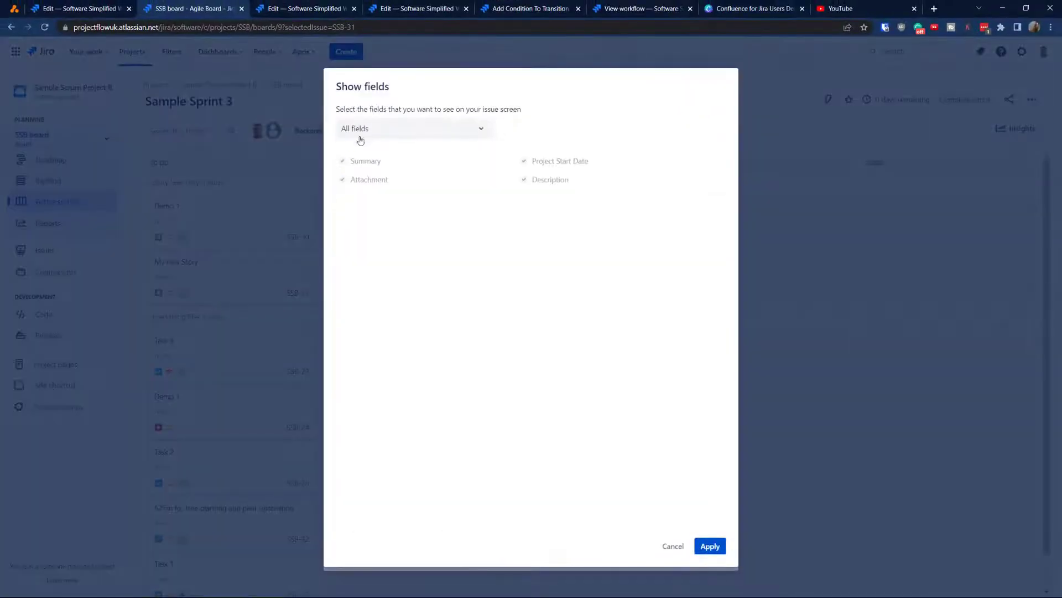
left_click(369, 130)
left_click(367, 173)
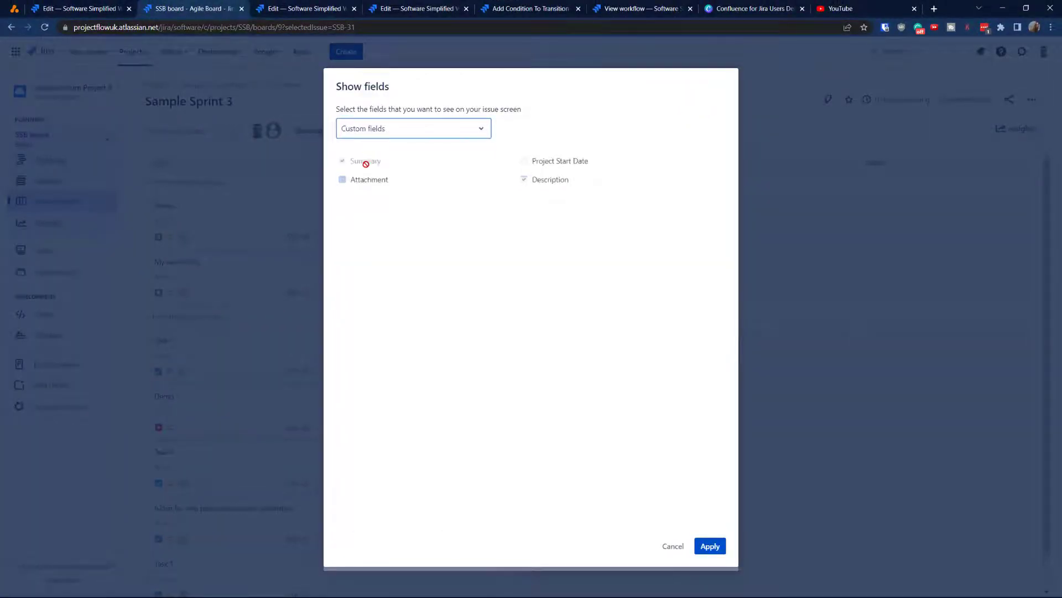
left_click(370, 127)
left_click(365, 156)
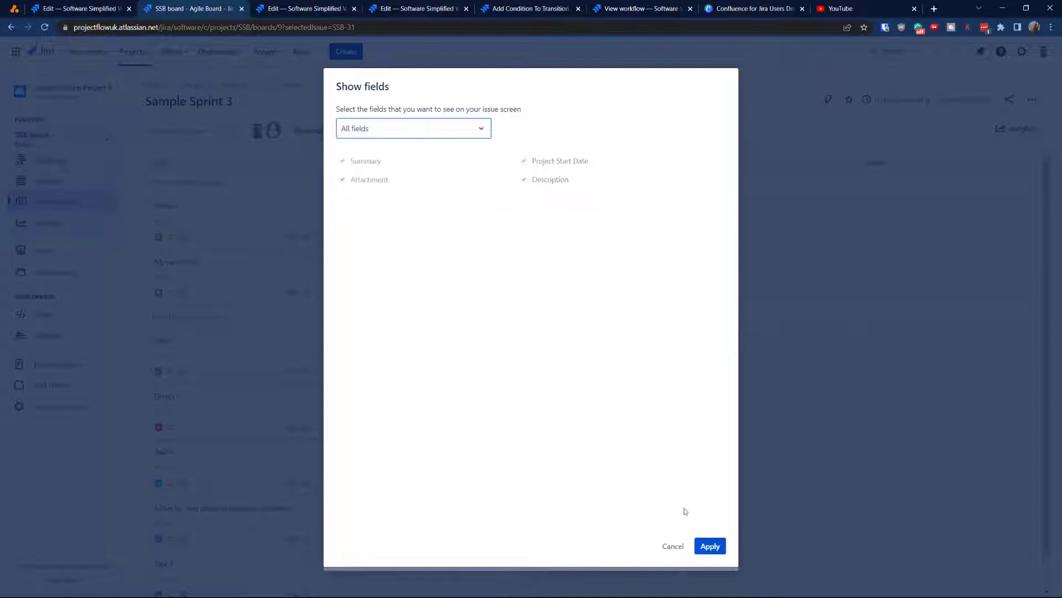
left_click(710, 546)
Discard the Create issue form and switch to the Mike Demo Empty Scrum Project (MDS) board.
left_click(672, 548)
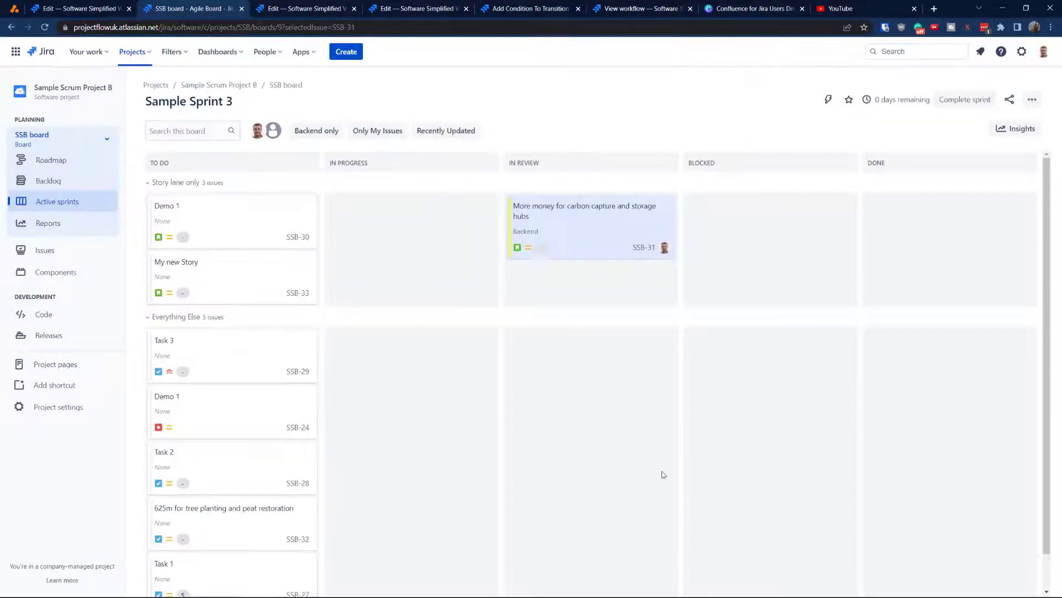
left_click(172, 52)
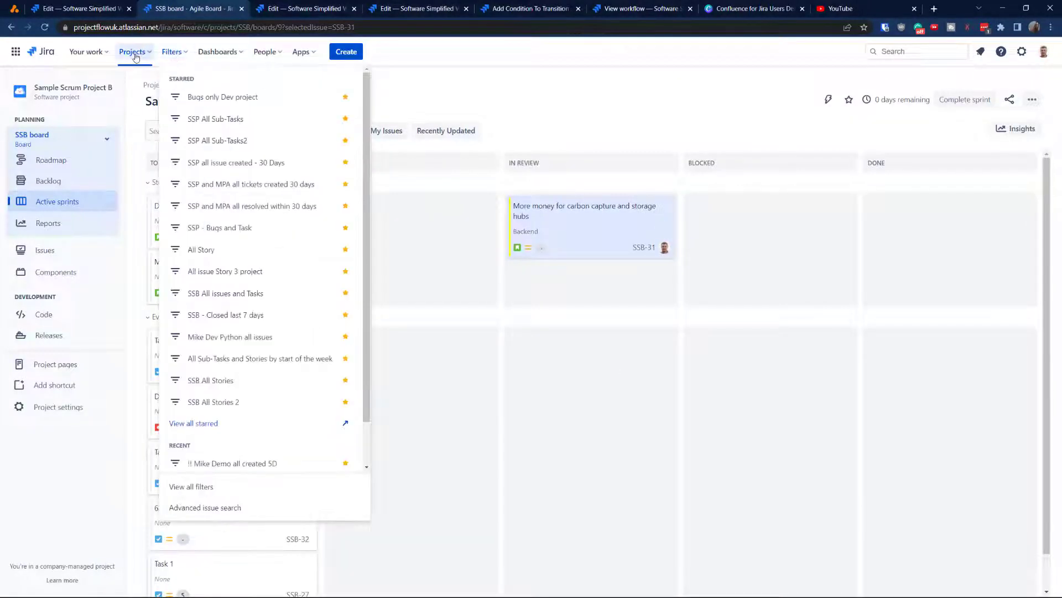
left_click(135, 52)
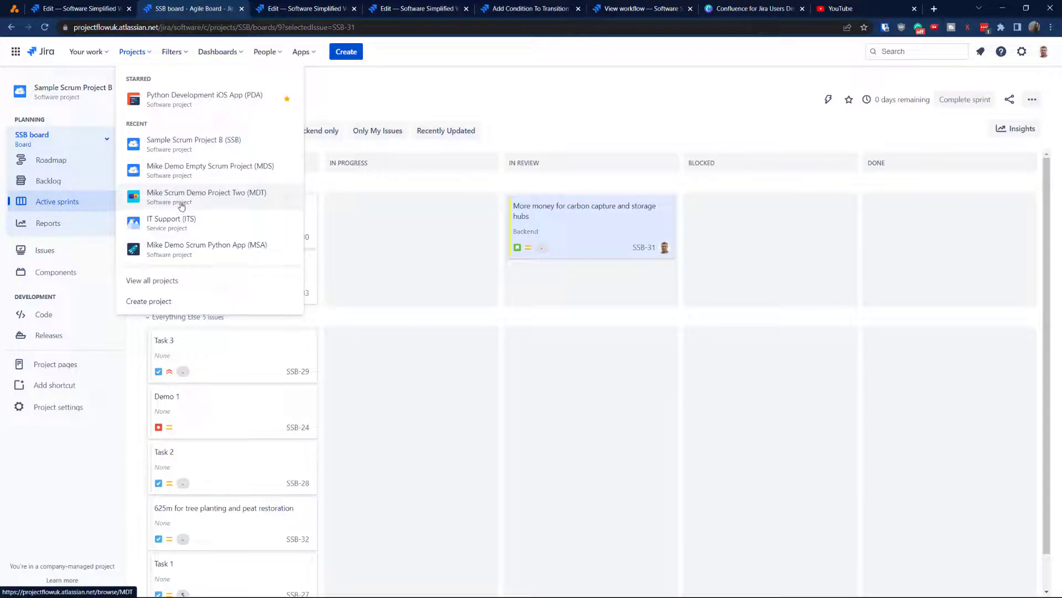
left_click(175, 180)
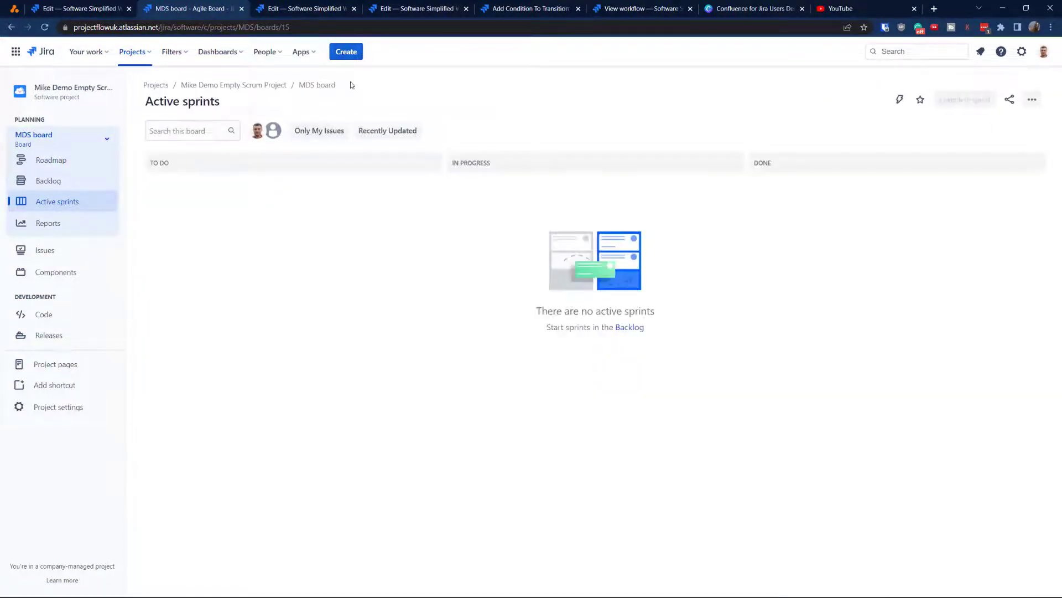
Scroll through the MDS project's Create issue form to review its fields, then cancel it.
left_click(347, 52)
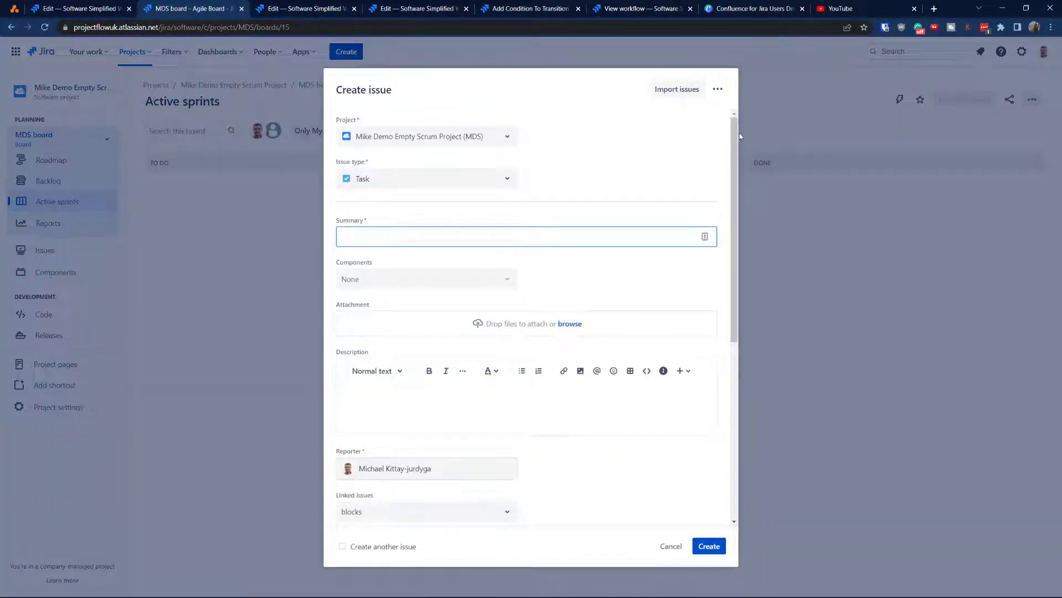
left_click_drag(732, 134, 765, 436)
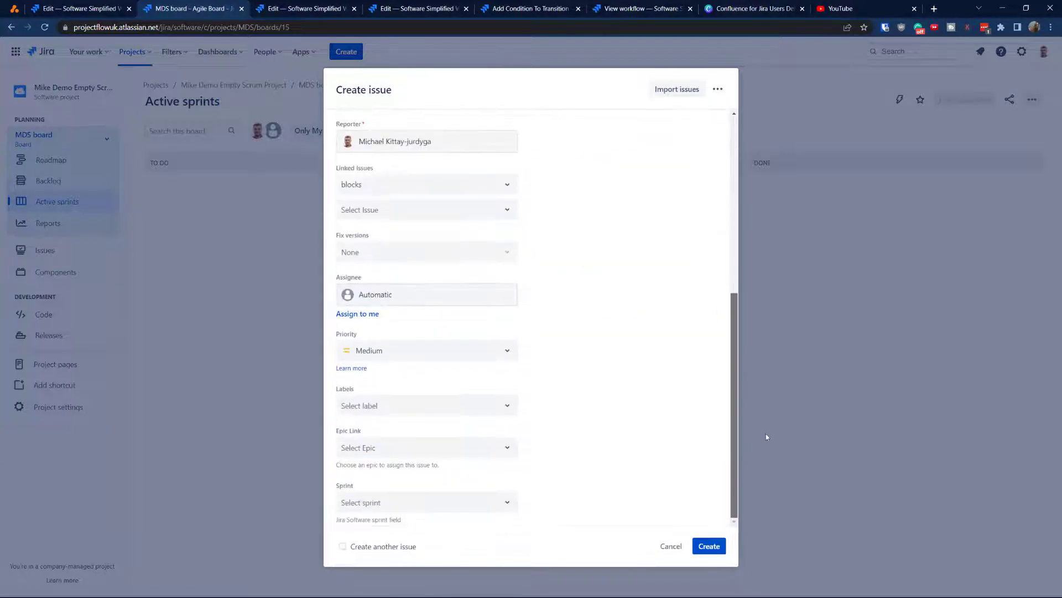
left_click_drag(758, 291, 761, 159)
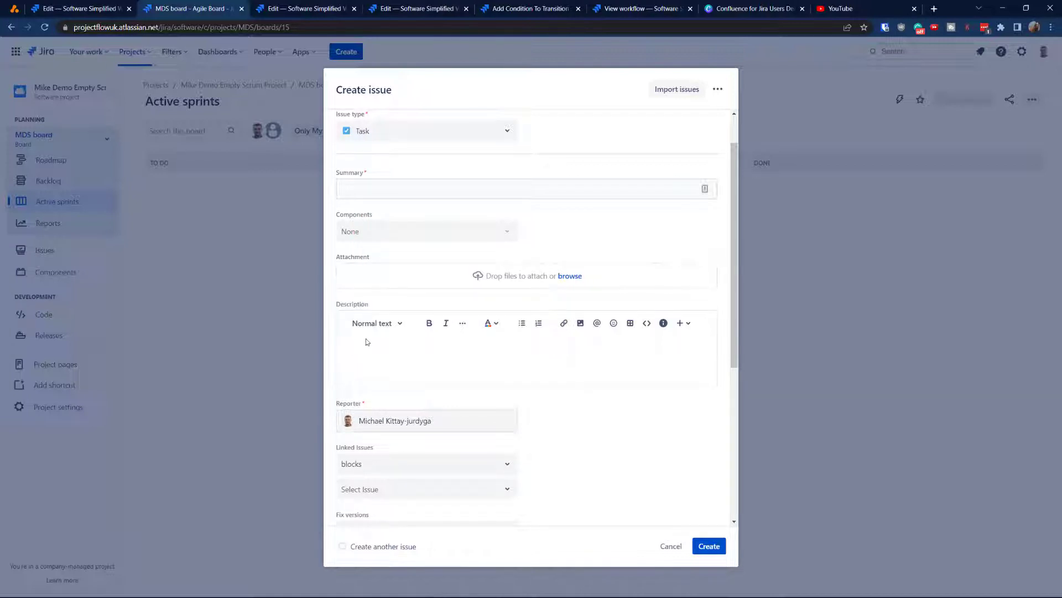
scroll(366, 344, "down", 5)
scroll(388, 315, "down", 1)
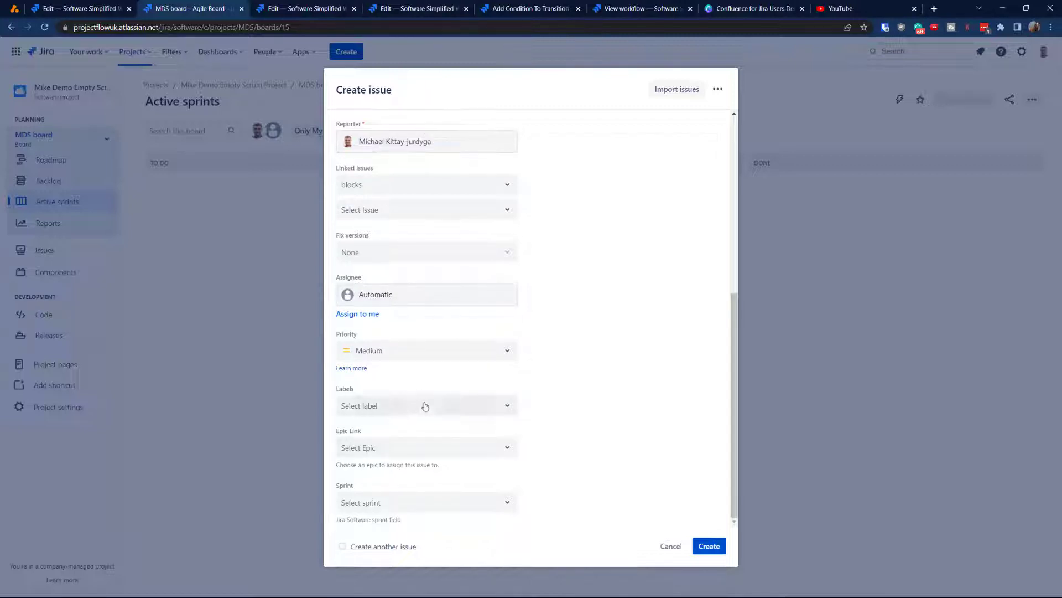
scroll(426, 412, "up", 6)
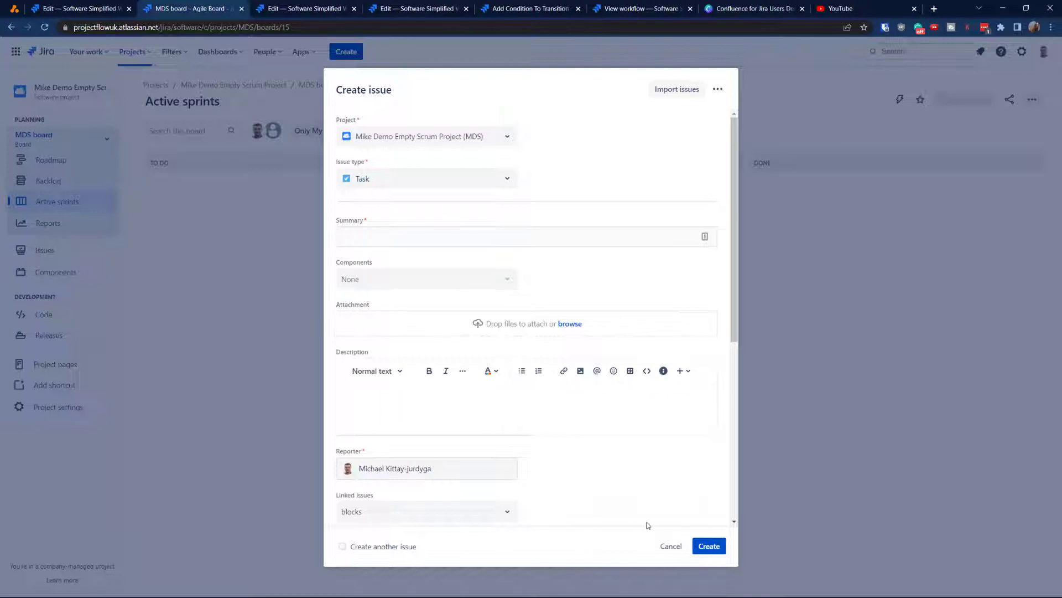
left_click(671, 546)
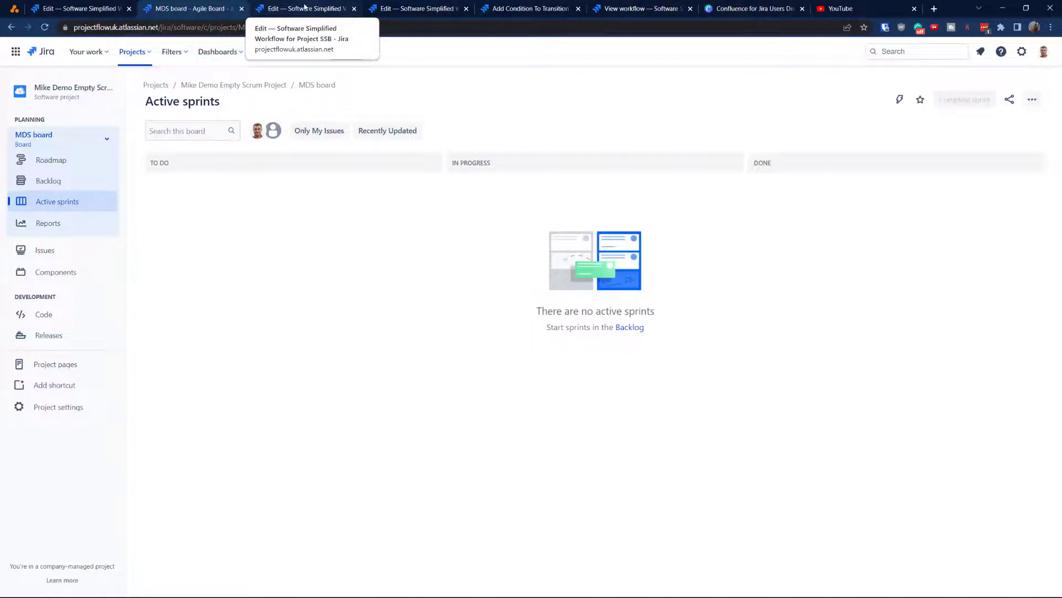
Close the workflow, Add Condition, View workflow and YouTube tabs, keeping the workflow designer.
left_click(466, 9)
left_click(466, 9)
left_click(466, 8)
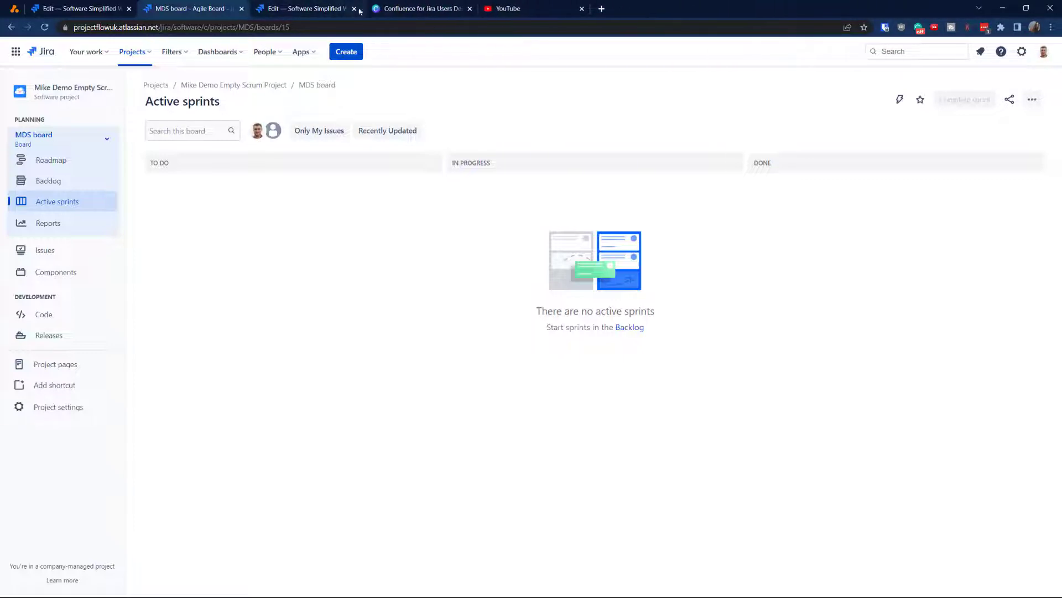
left_click(579, 9)
left_click(288, 8)
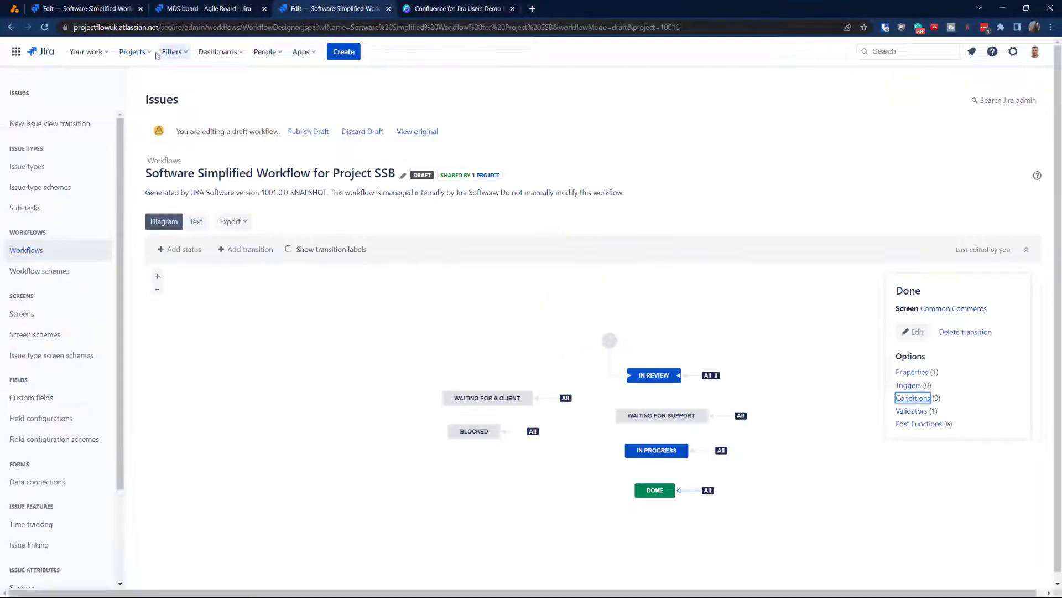
Go to the MDS project's Project settings Fields page.
left_click(137, 52)
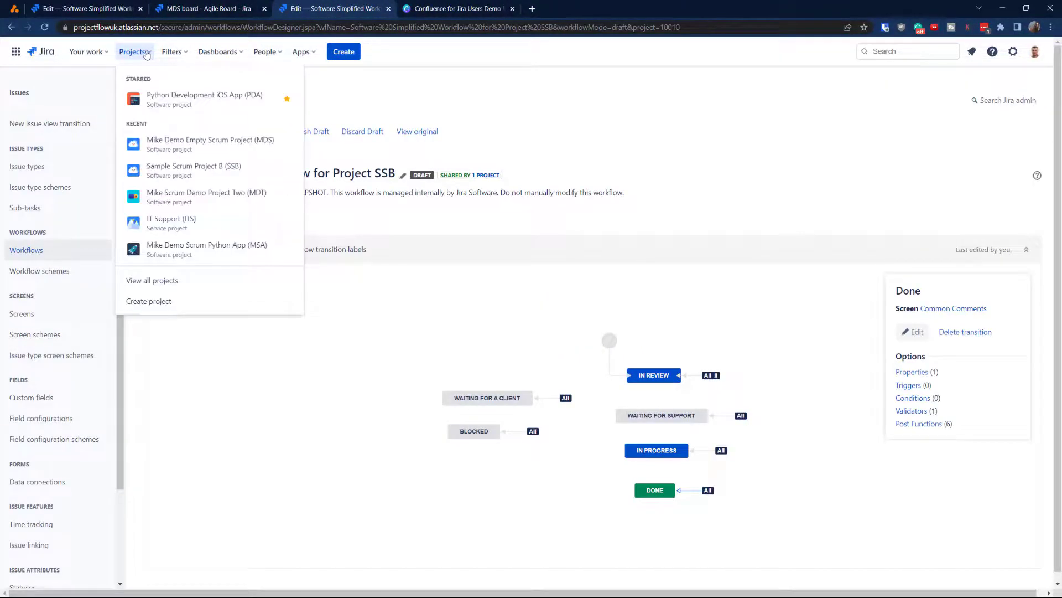
left_click(175, 143)
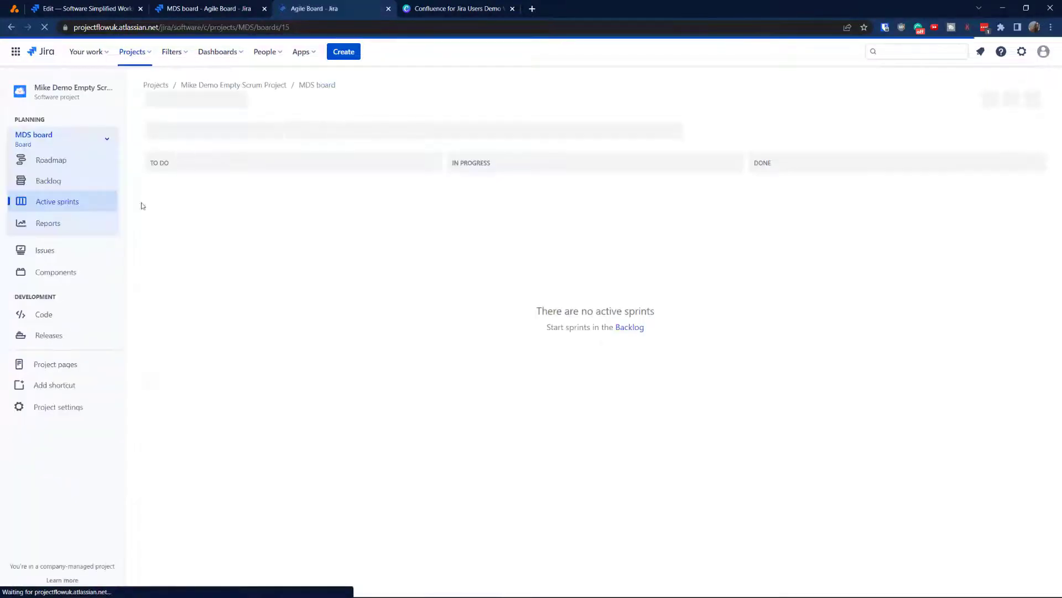
left_click(58, 407)
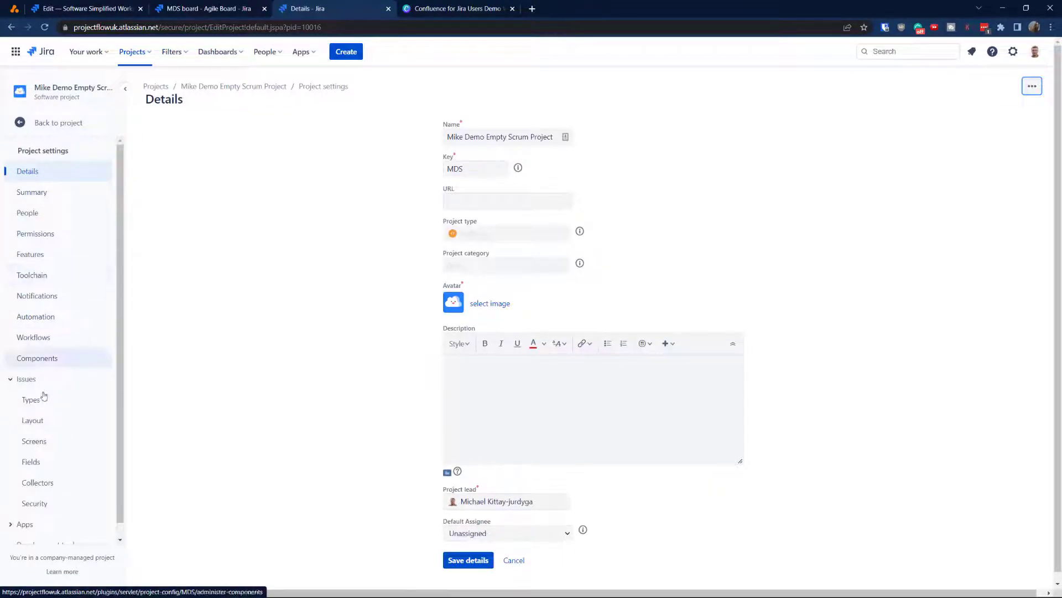
left_click(32, 461)
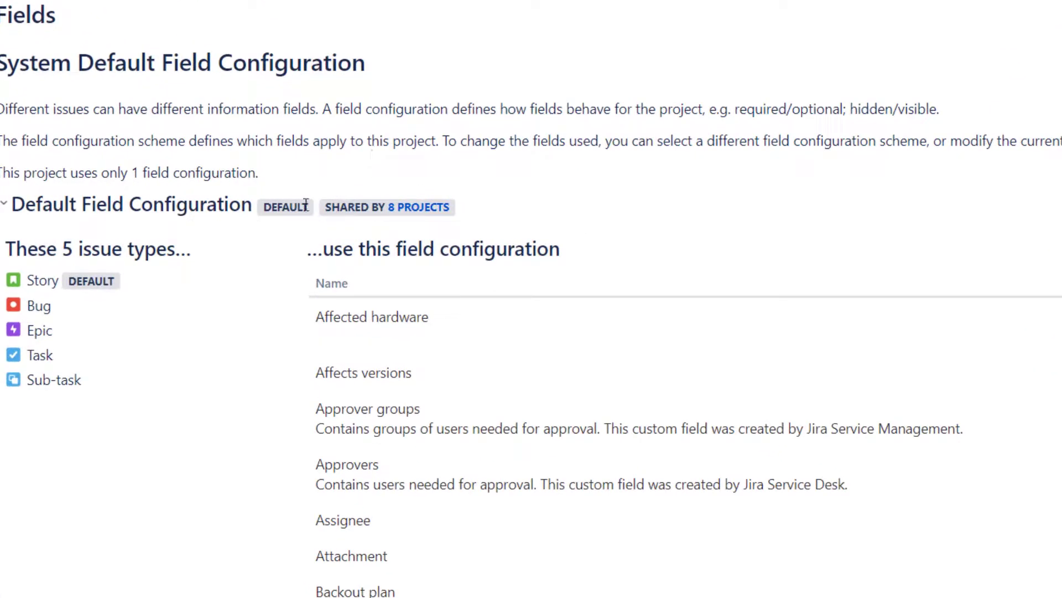
left_click(430, 209)
scroll(626, 334, "down", 3)
scroll(627, 361, "up", 3)
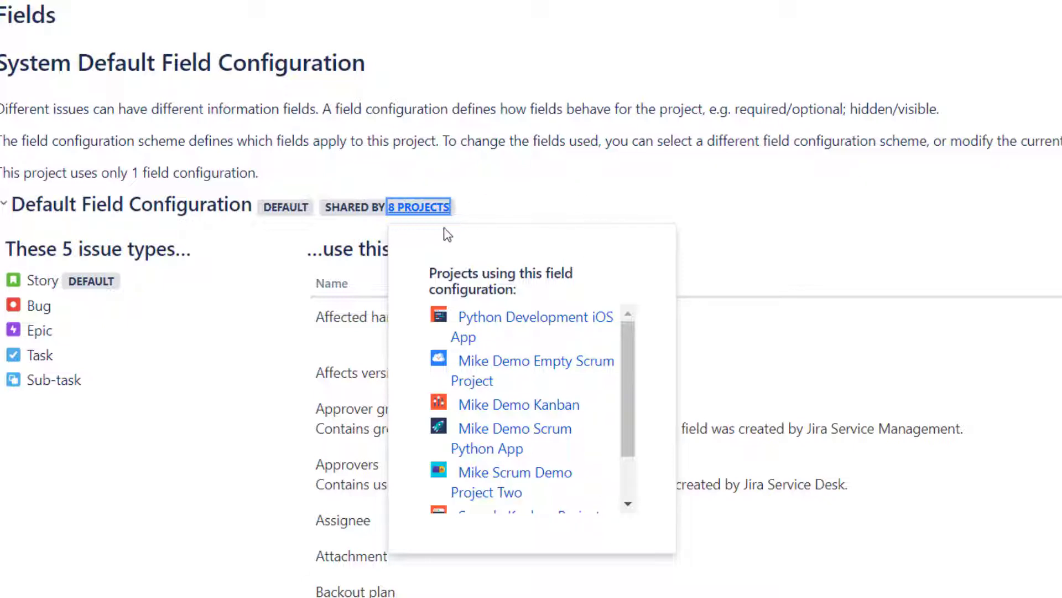
left_click(705, 216)
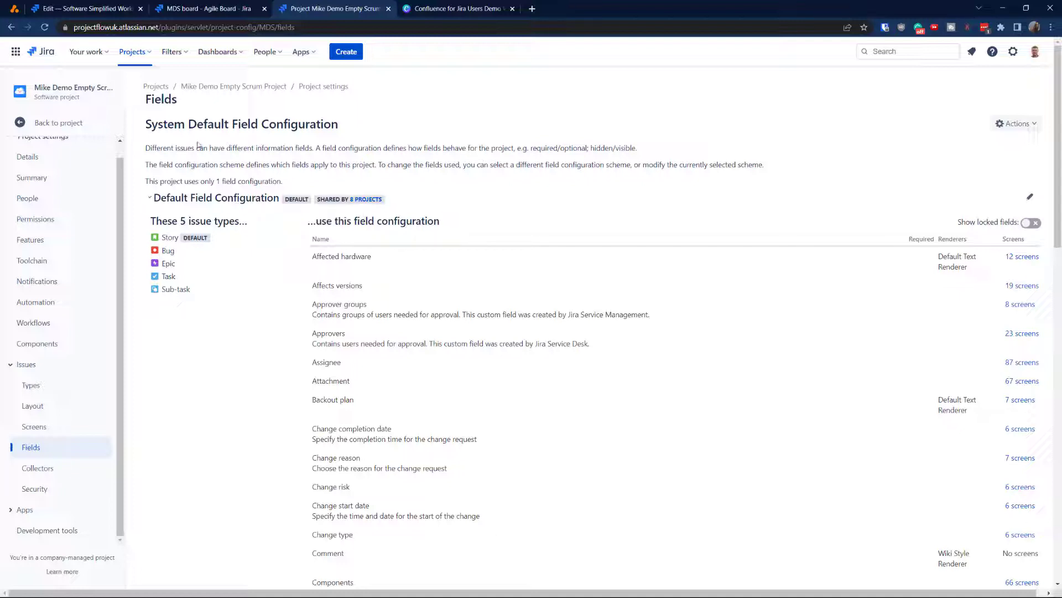
Duplicate the MDS Fields settings page into a new browser tab.
right_click(320, 10)
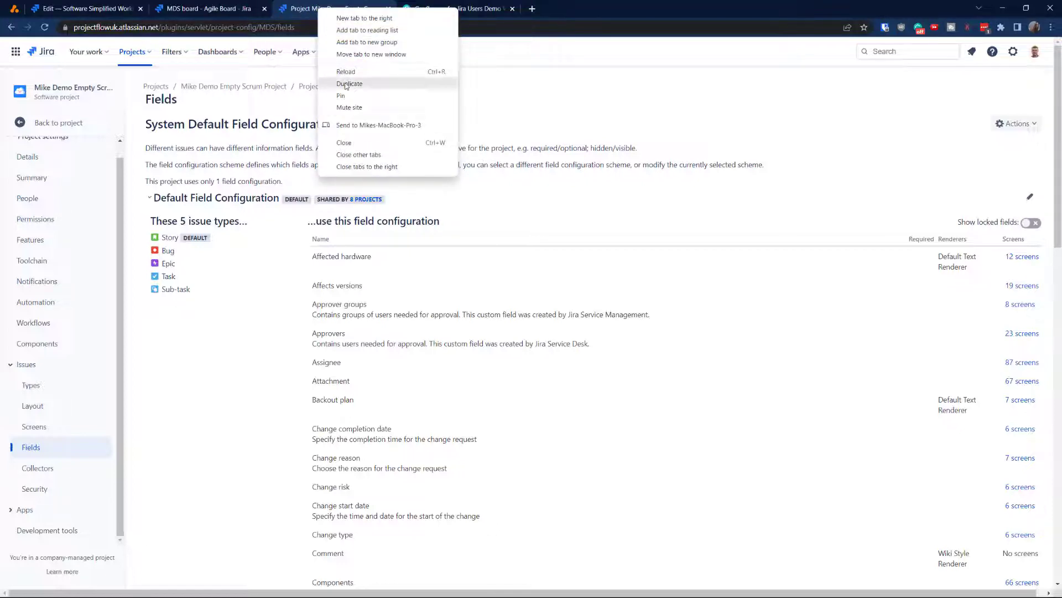
left_click(343, 81)
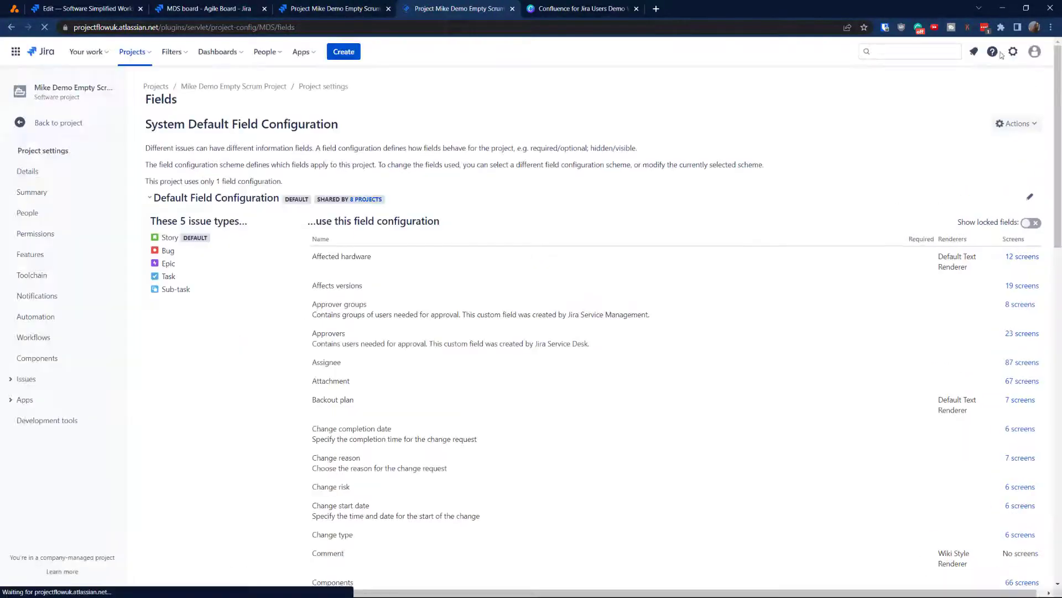
left_click(1014, 52)
left_click(648, 83)
Search Jira actions for 'field' and go to Field configurations.
key("period")
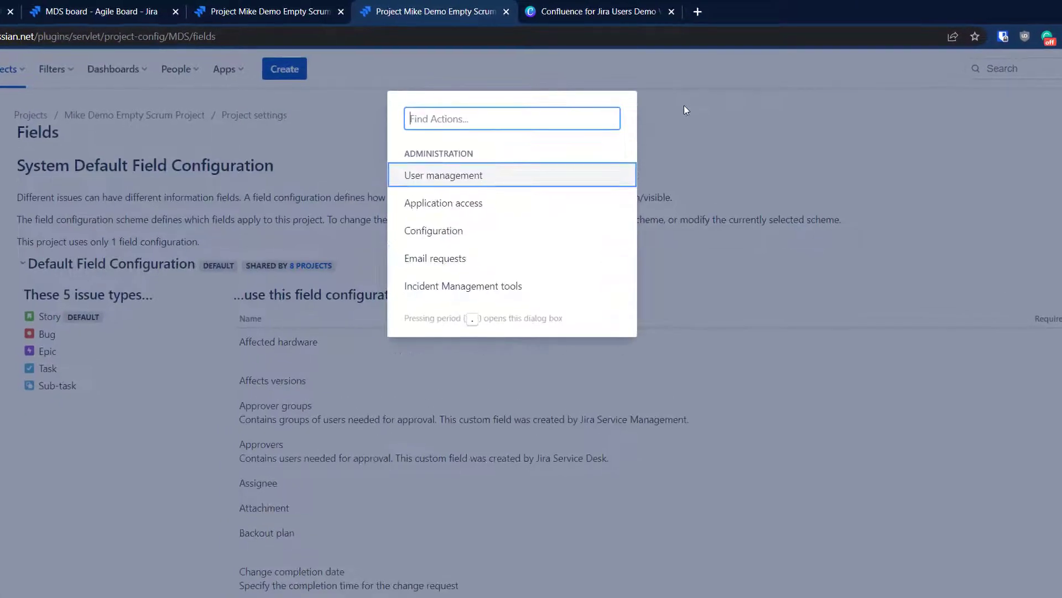
type("field")
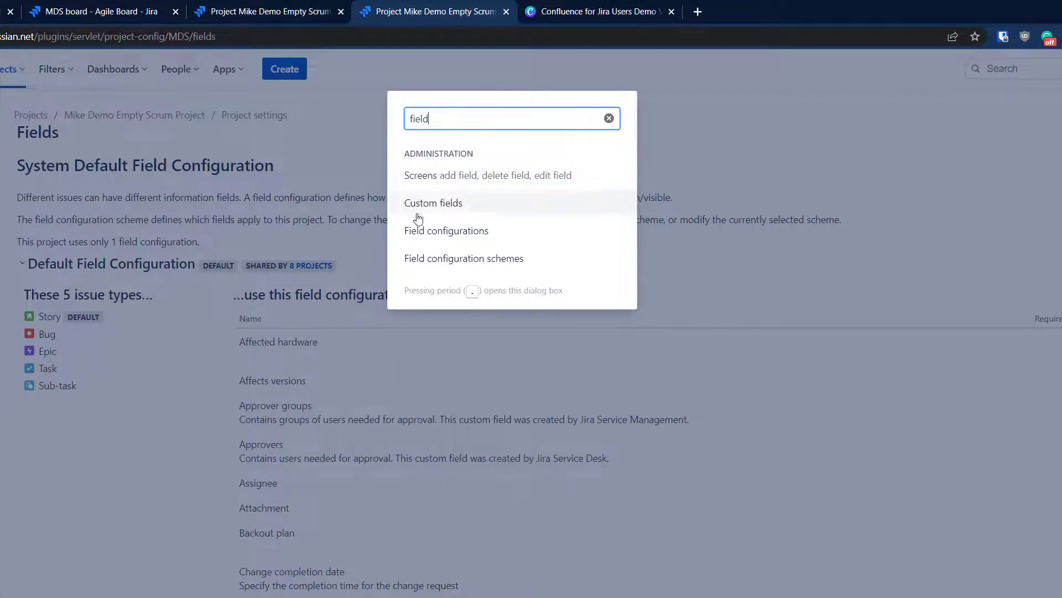
left_click(437, 230)
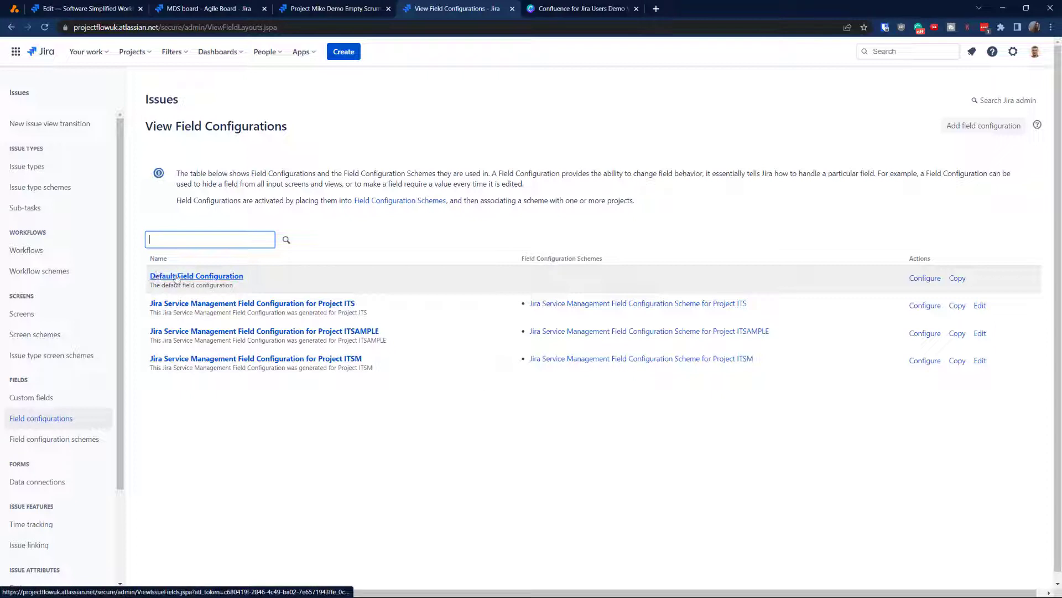
Compare with the project's Fields page, then copy the Default Field Configuration row.
left_click(307, 7)
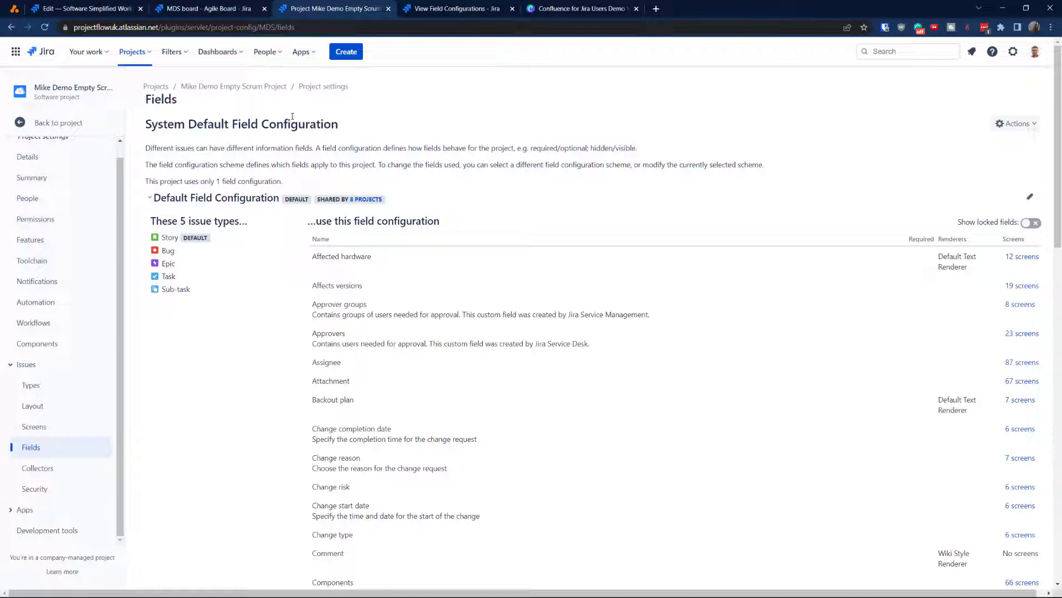
left_click(450, 8)
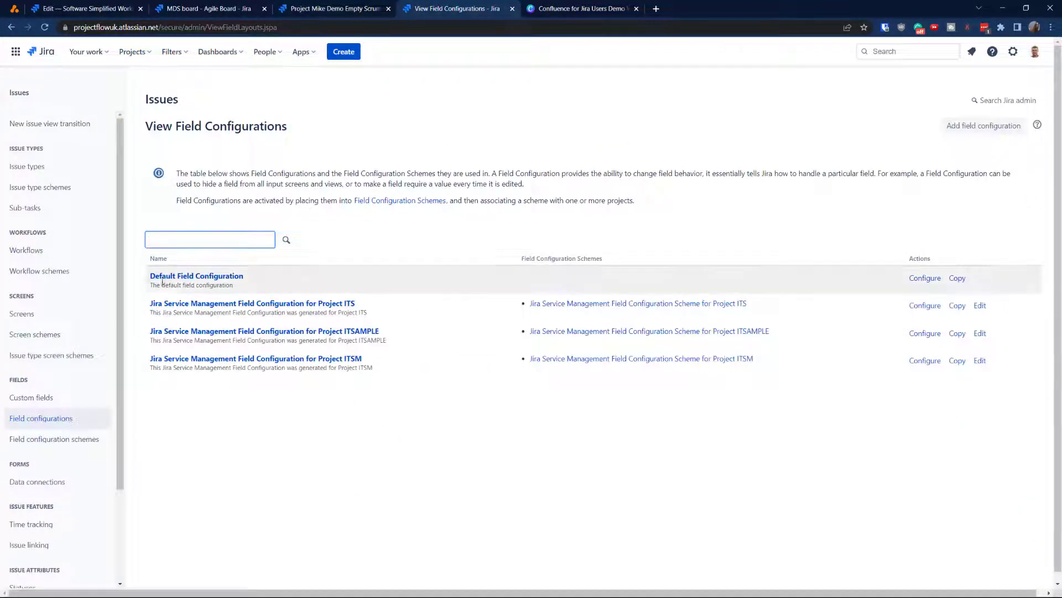
left_click_drag(150, 275, 248, 278)
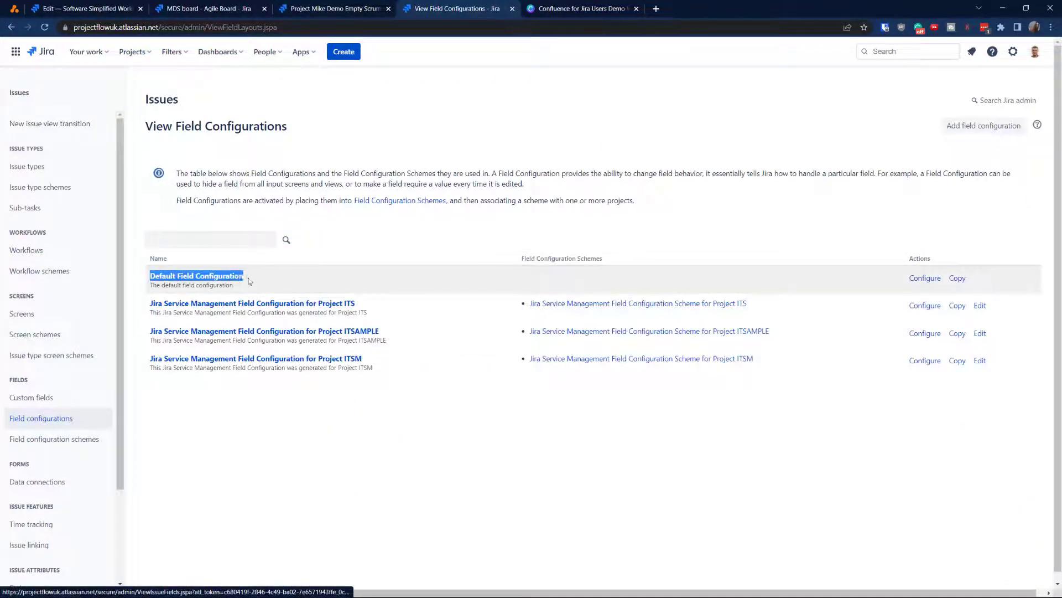
left_click(349, 11)
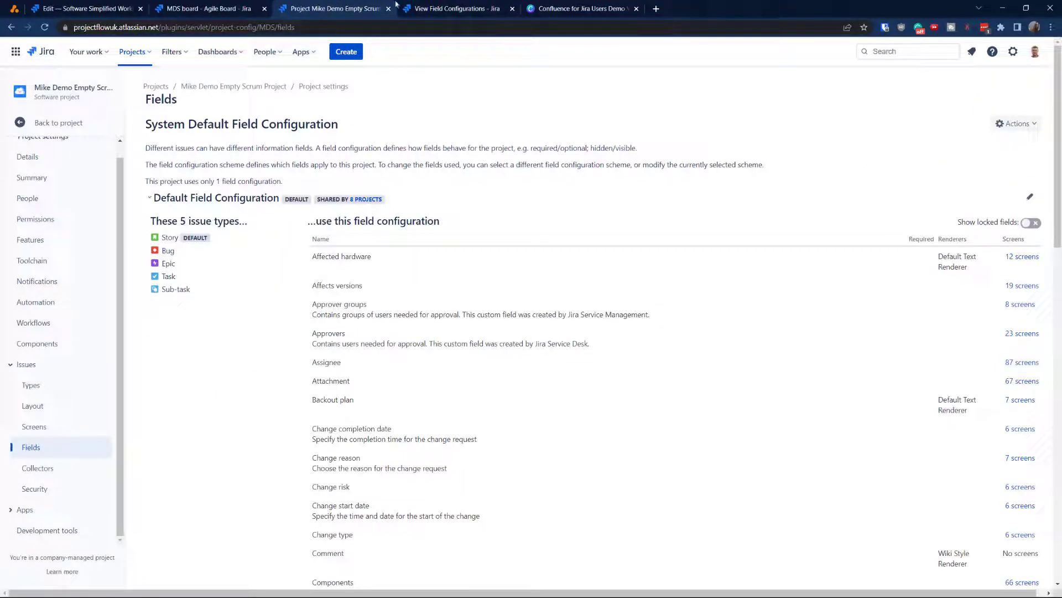
left_click(432, 9)
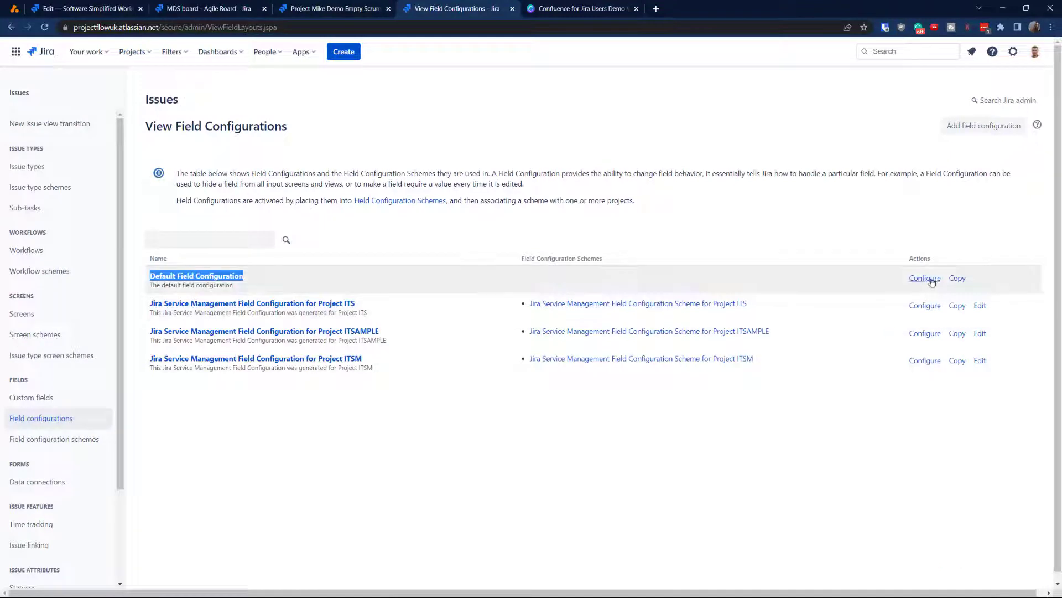
left_click(957, 277)
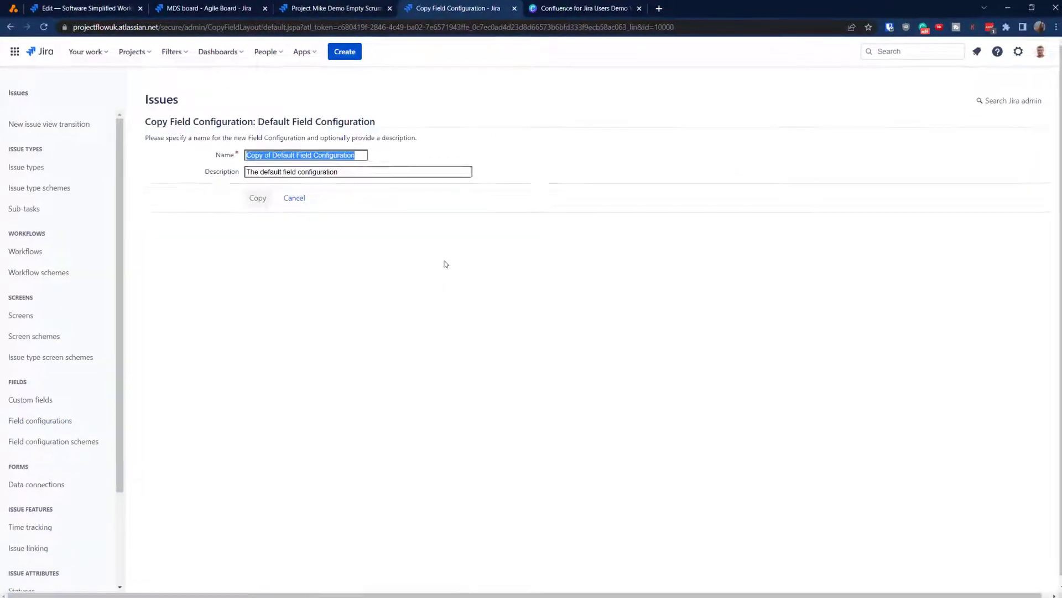
Rename the copy to 'MDS Field Configuration', empty its description, and create it.
left_click(446, 264)
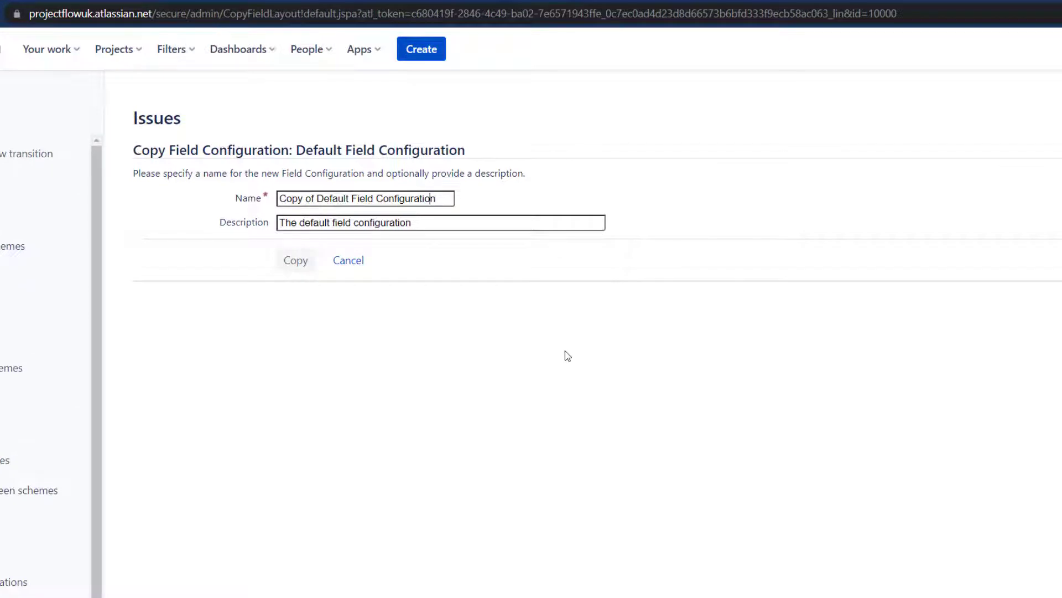
key("Left")
key("Left")
key("Left")
key("Left")
key("Left")
key("Left")
key("Left")
key("Left")
key("Left")
key("Left")
key("Left")
key("Left")
key("Left")
key("BackSpace")
key("BackSpace")
key("BackSpace")
key("BackSpace")
key("BackSpace")
key("BackSpace")
key("BackSpace")
key("BackSpace")
key("BackSpace")
key("BackSpace")
key("BackSpace")
key("BackSpace")
key("BackSpace")
key("BackSpace")
key("BackSpace")
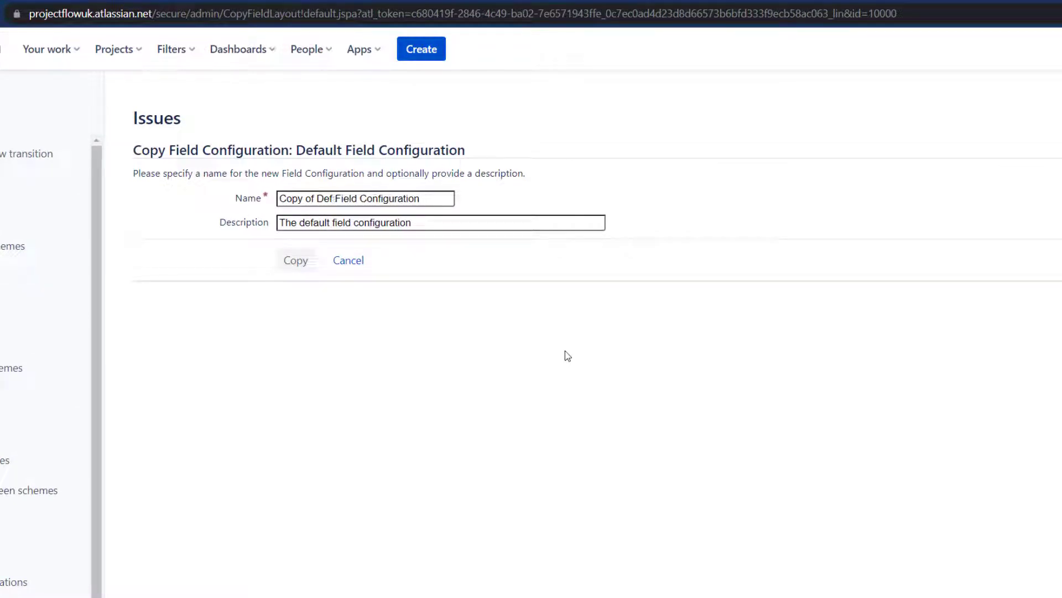
type("MDS")
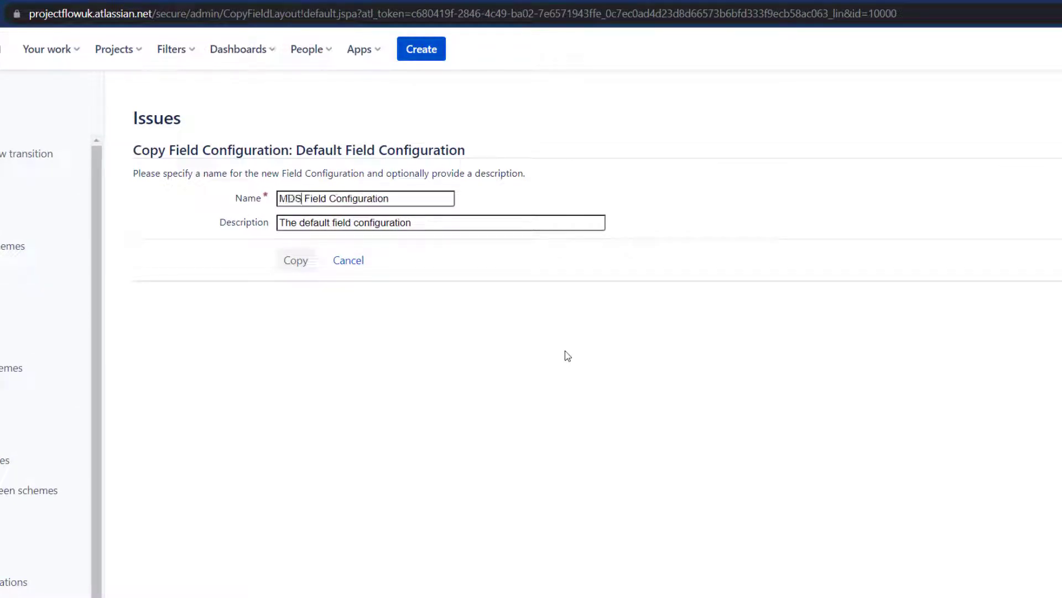
triple_click(326, 222)
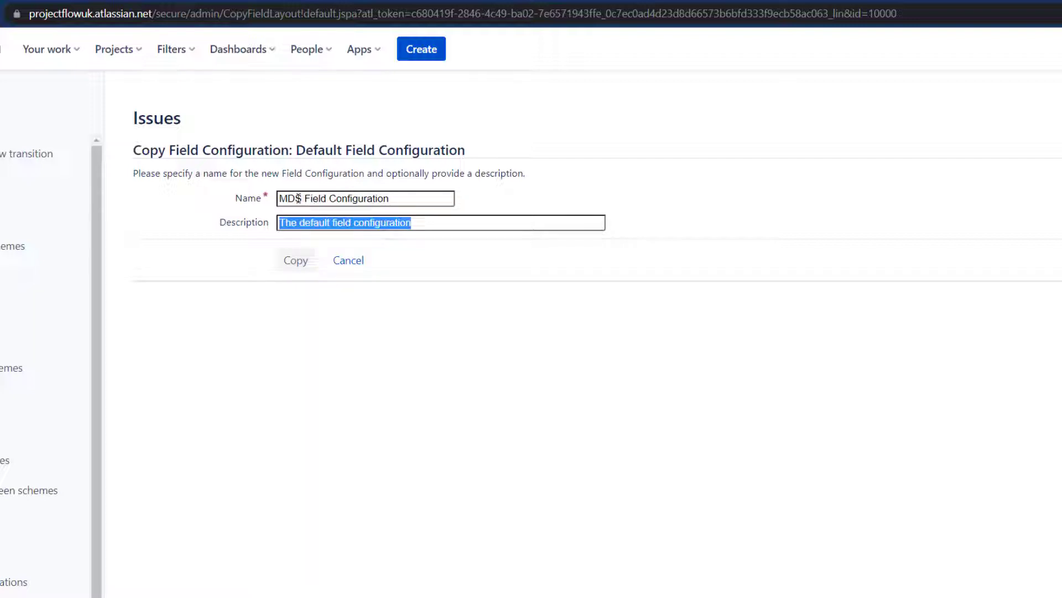
key("BackSpace")
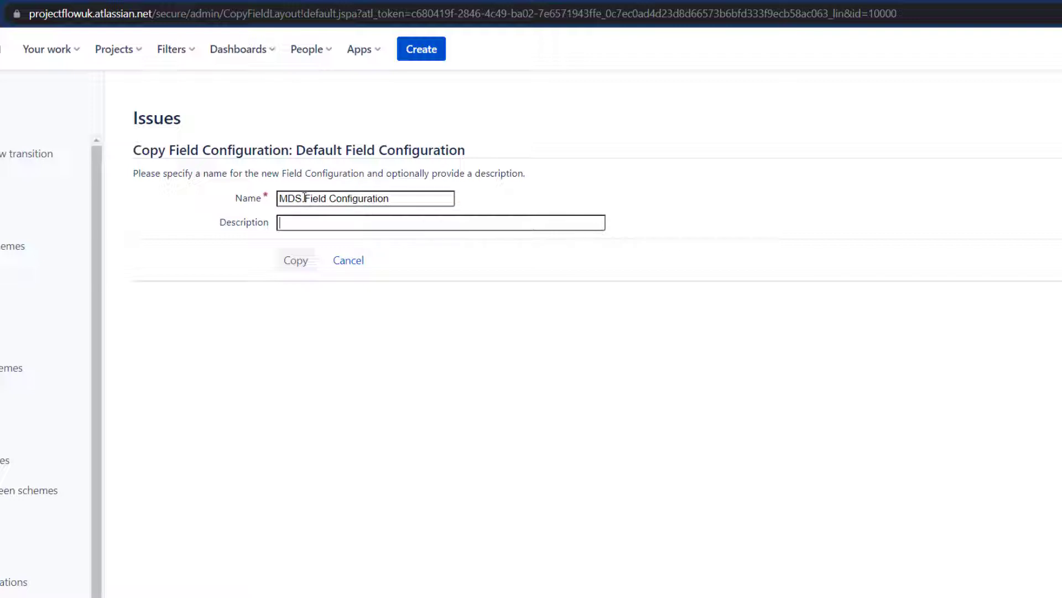
left_click(293, 260)
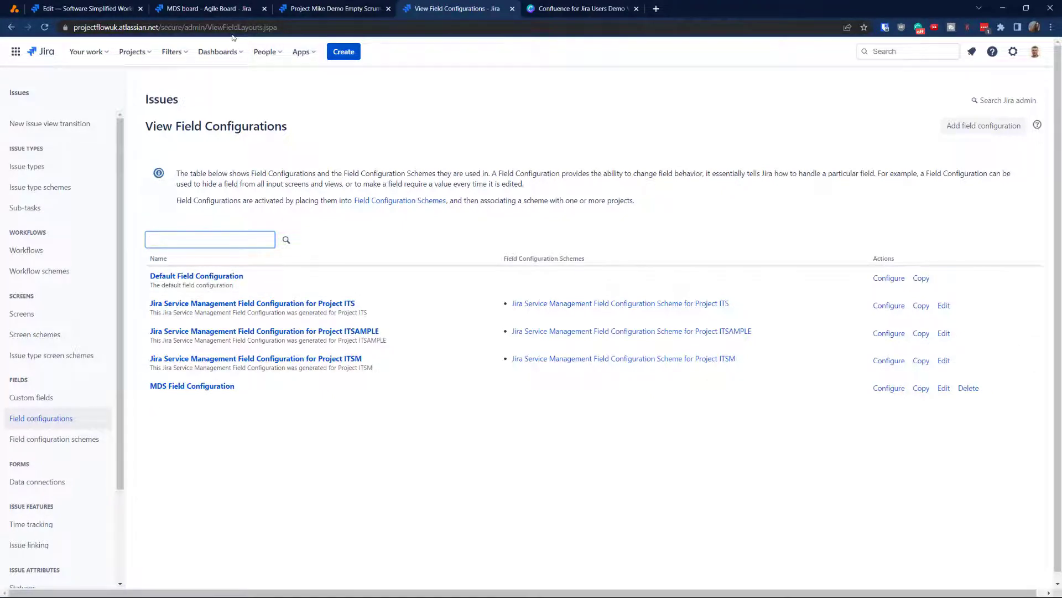
left_click(327, 8)
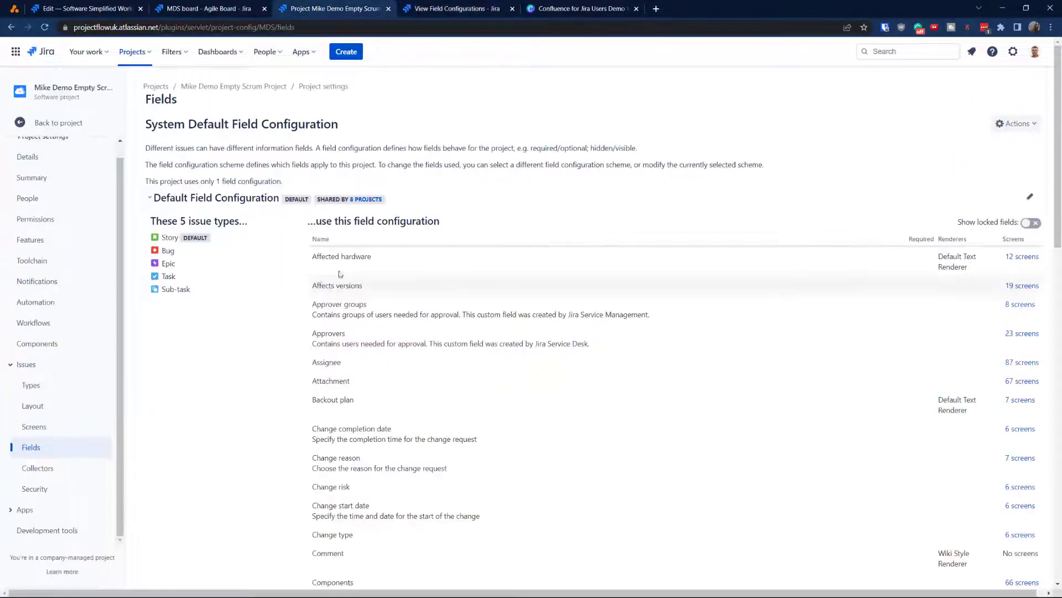
left_click(1015, 123)
left_click(1002, 165)
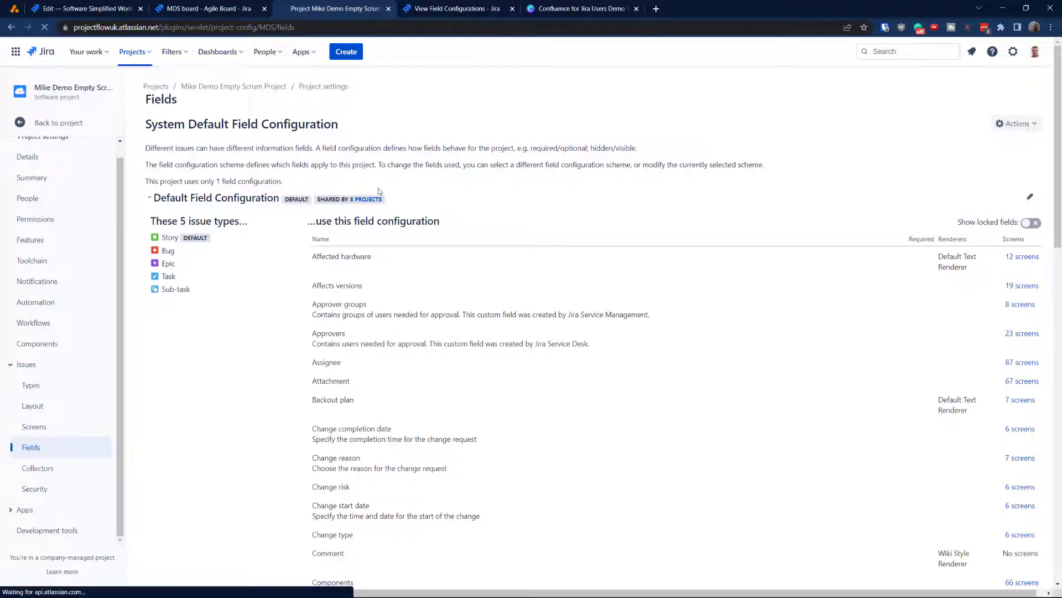
left_click(197, 155)
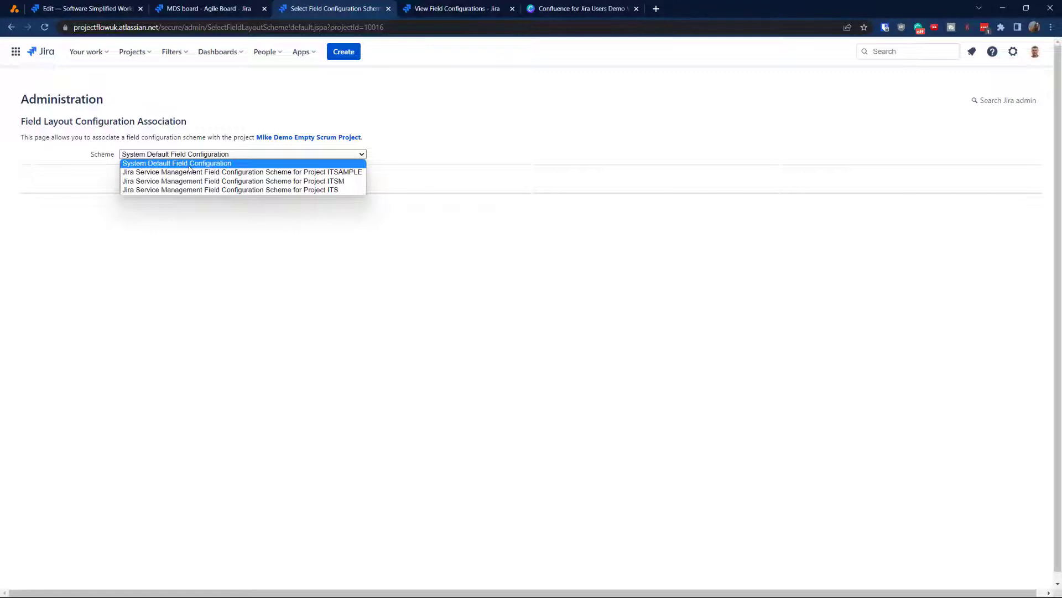
left_click(434, 8)
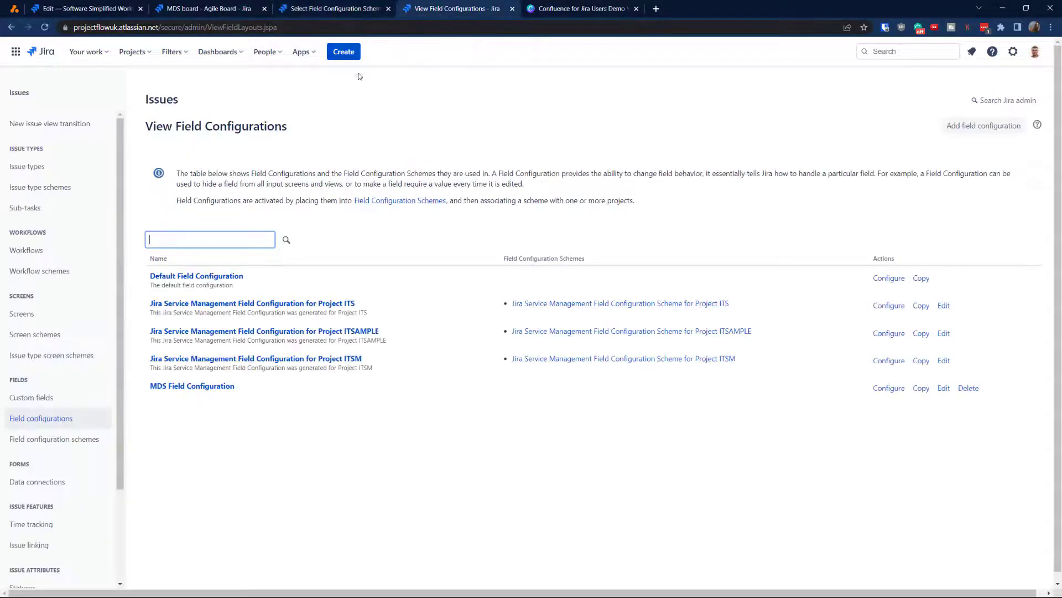
Under Field configuration schemes, add a scheme named 'MDS field configuration scheme'.
left_click(53, 442)
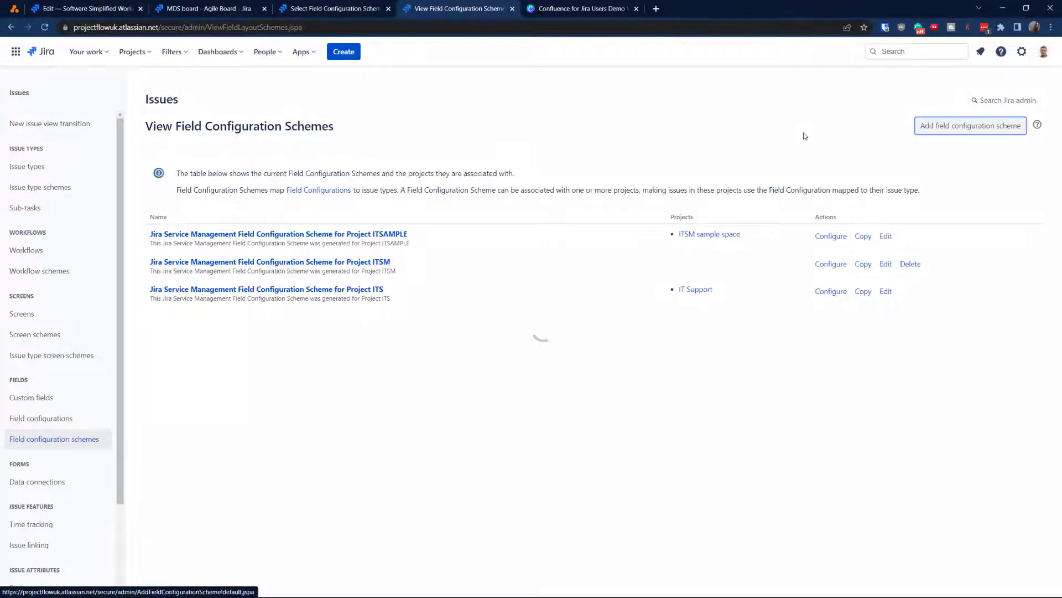
left_click(921, 130)
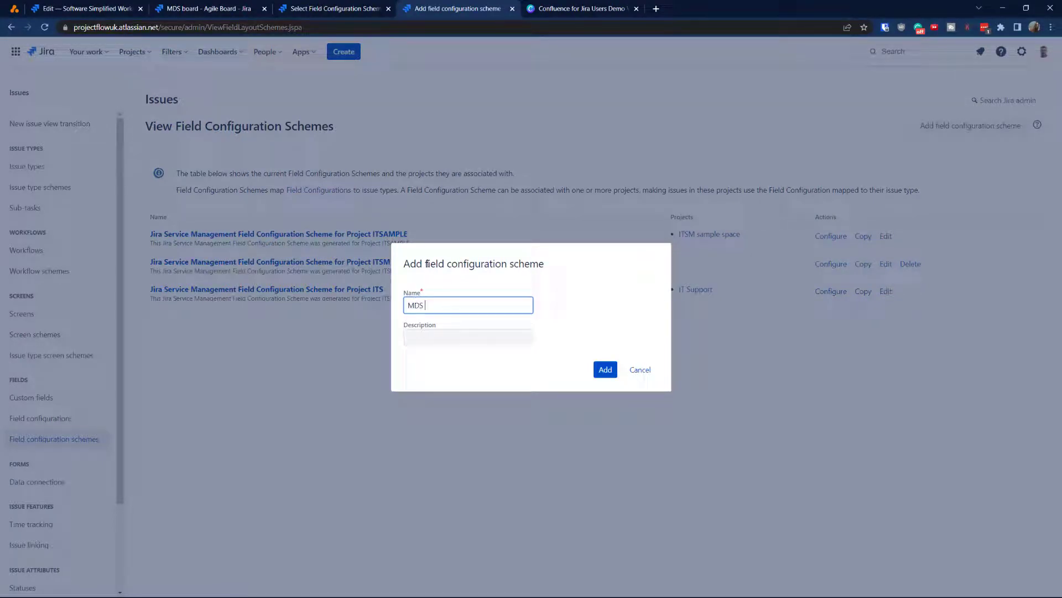
left_click_drag(423, 263, 544, 265)
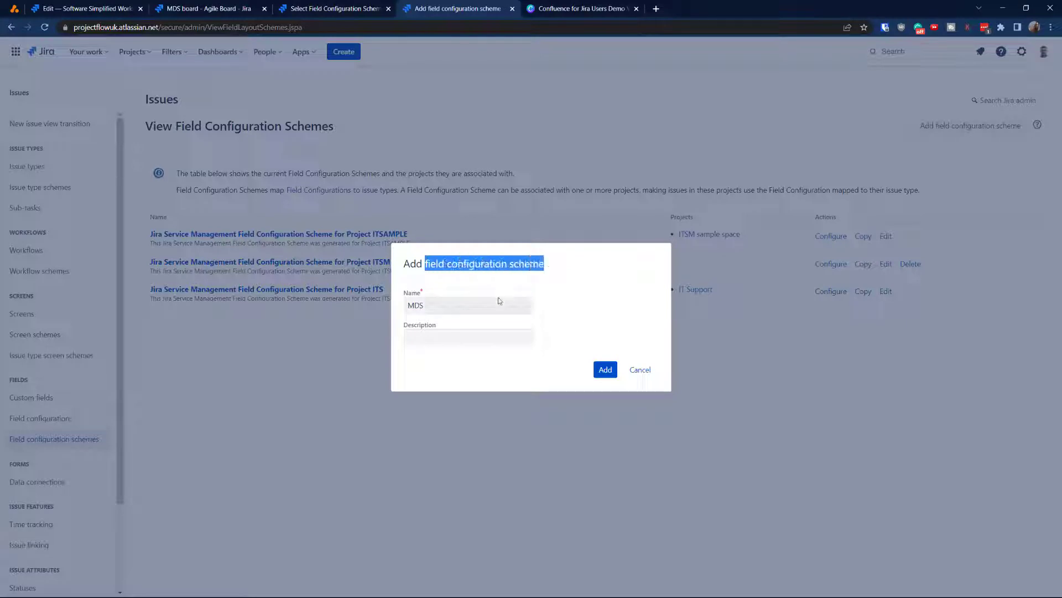
key("ctrl+c")
left_click(523, 305)
key("ctrl+v")
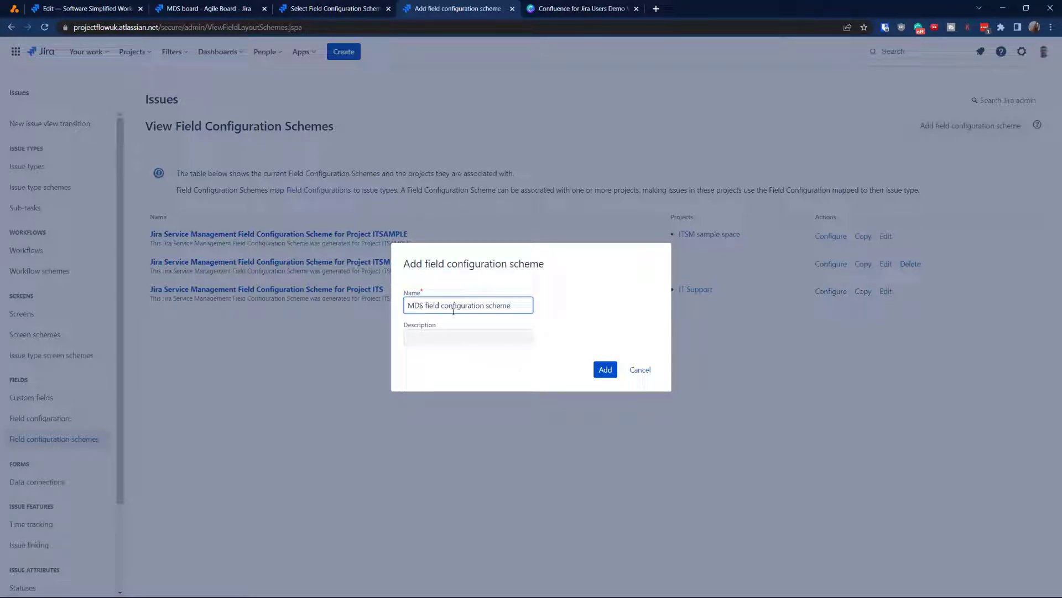
left_click(605, 369)
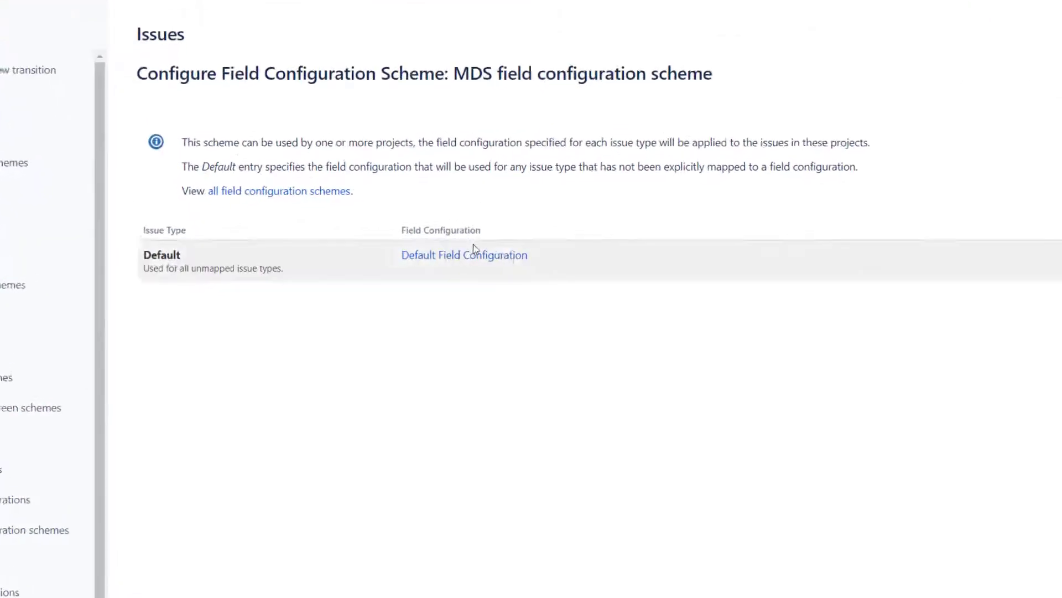
Change the scheme's Default entry to MDS Field Configuration and update it.
left_click(478, 256)
left_click(386, 105)
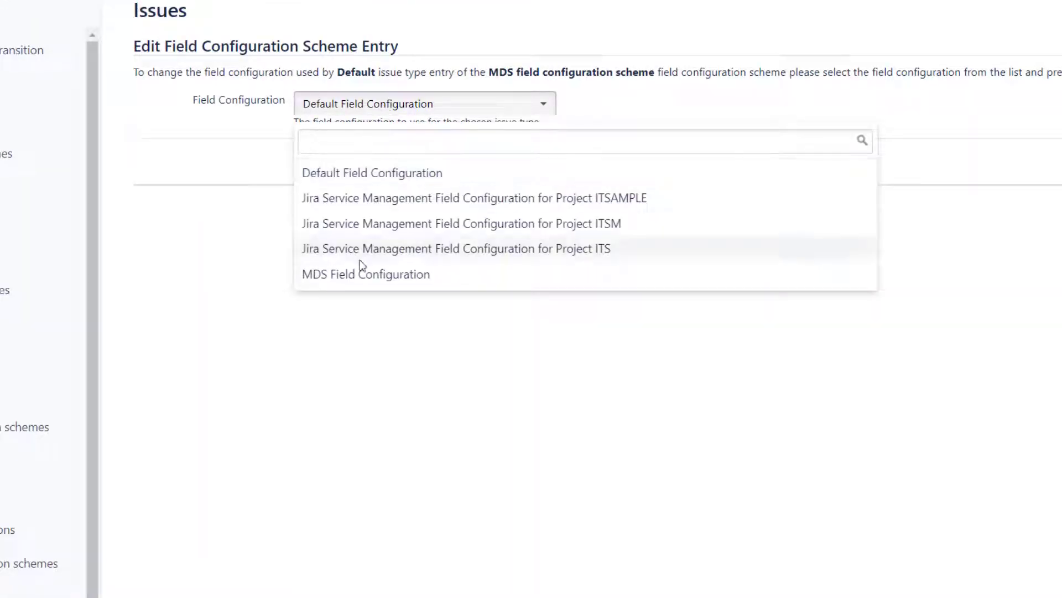
left_click(334, 276)
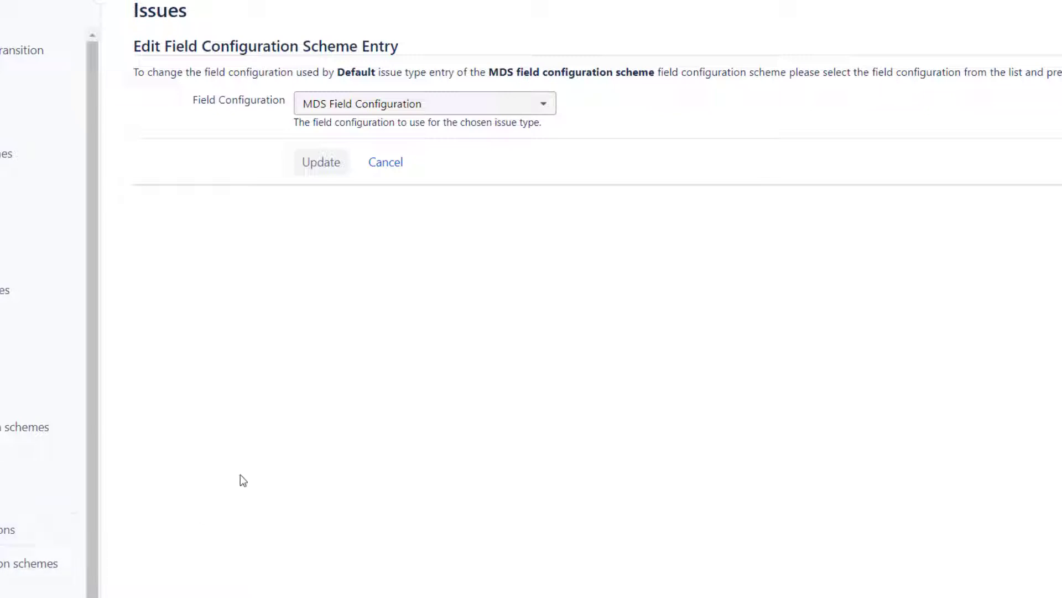
left_click(327, 171)
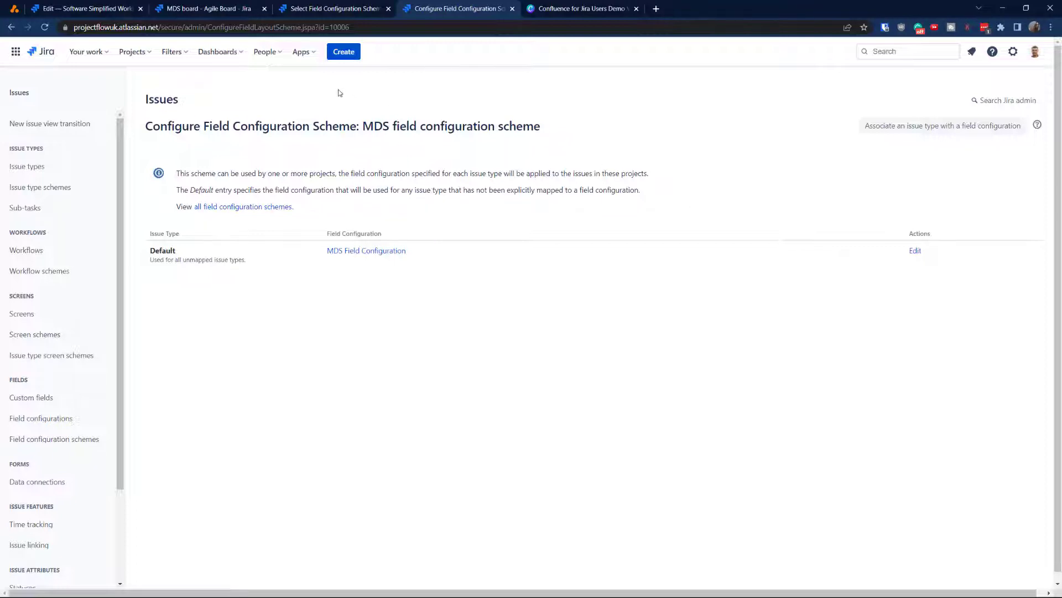
Go to the MDS project's Fields settings page.
left_click(221, 8)
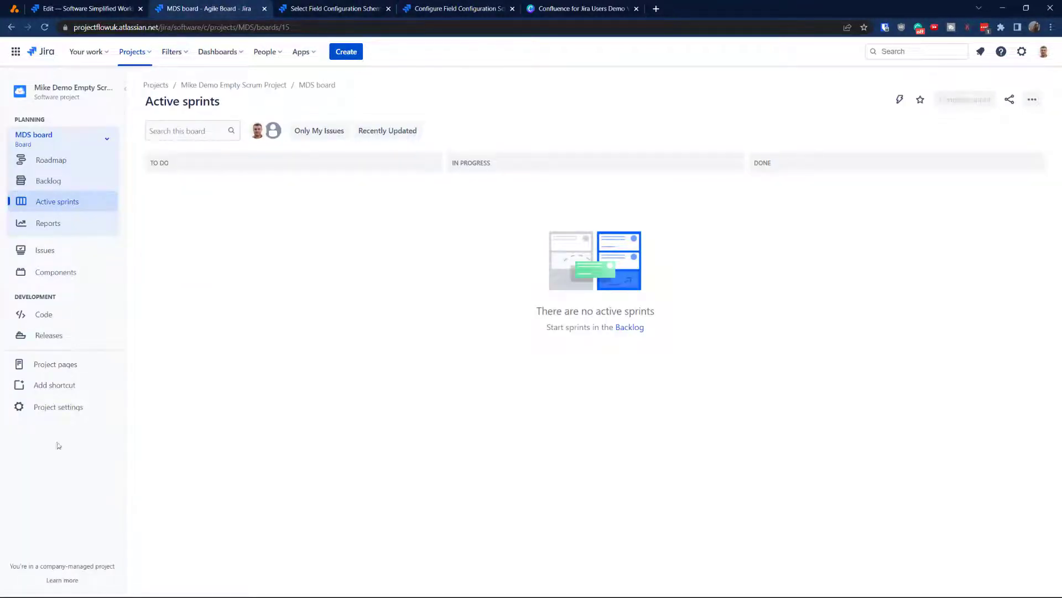
left_click(42, 407)
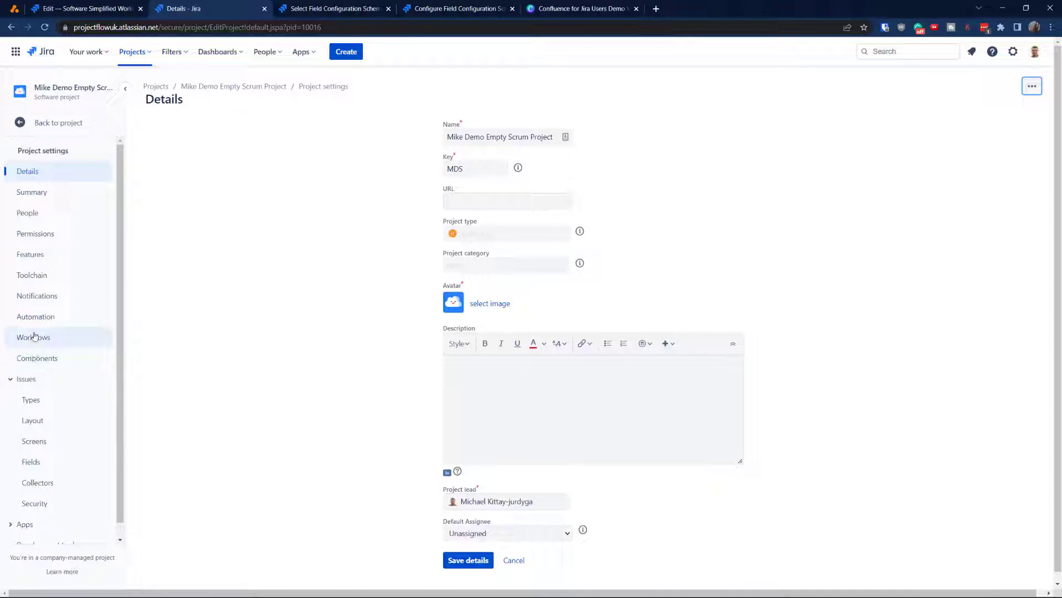
left_click(43, 463)
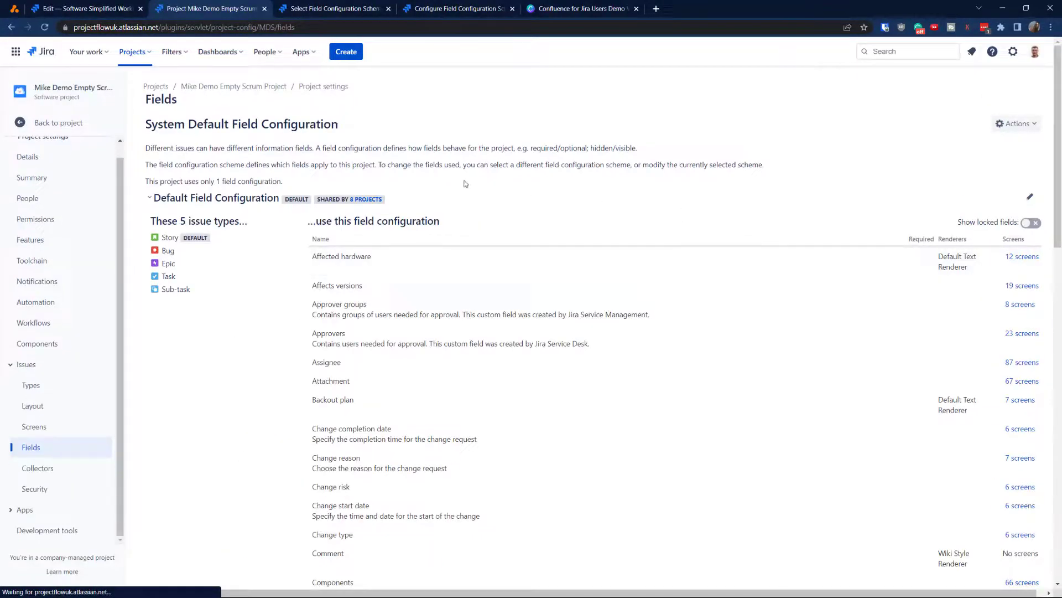
Associate MDS field configuration scheme with the project via Use a different scheme.
left_click(1019, 126)
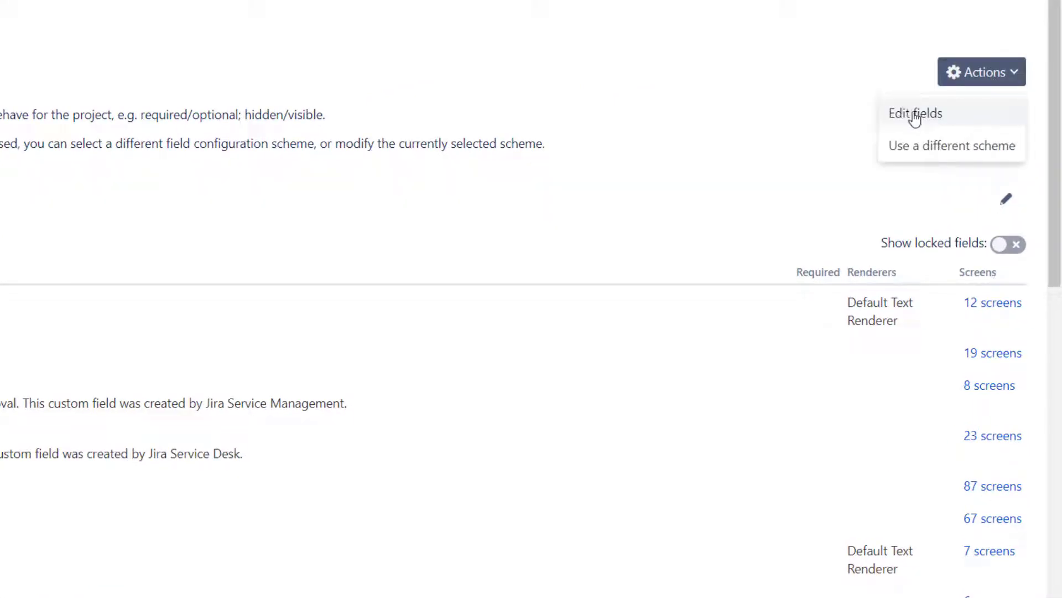
left_click(922, 150)
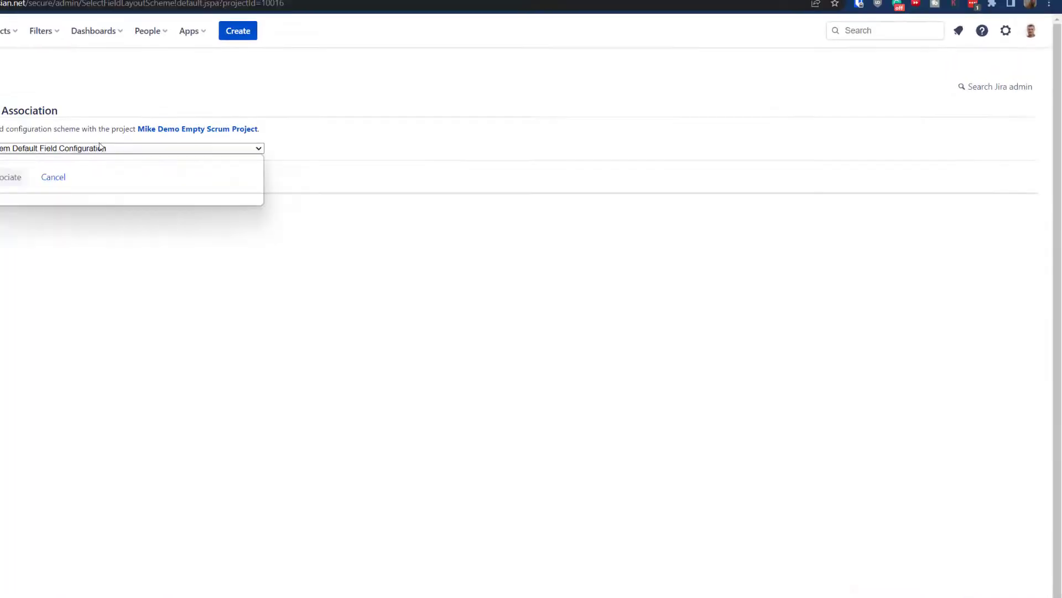
left_click(100, 147)
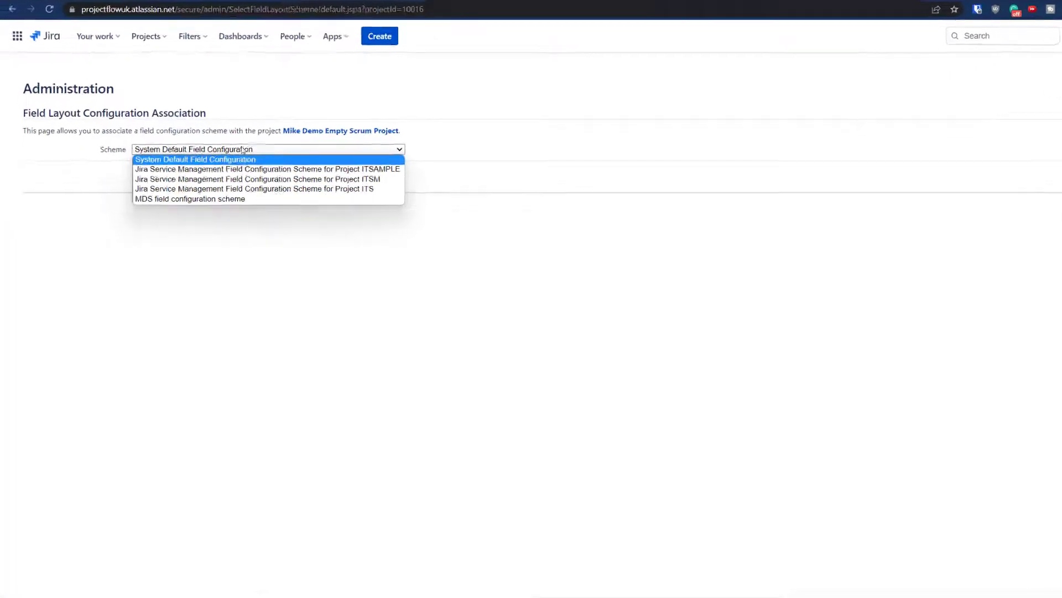
left_click(58, 202)
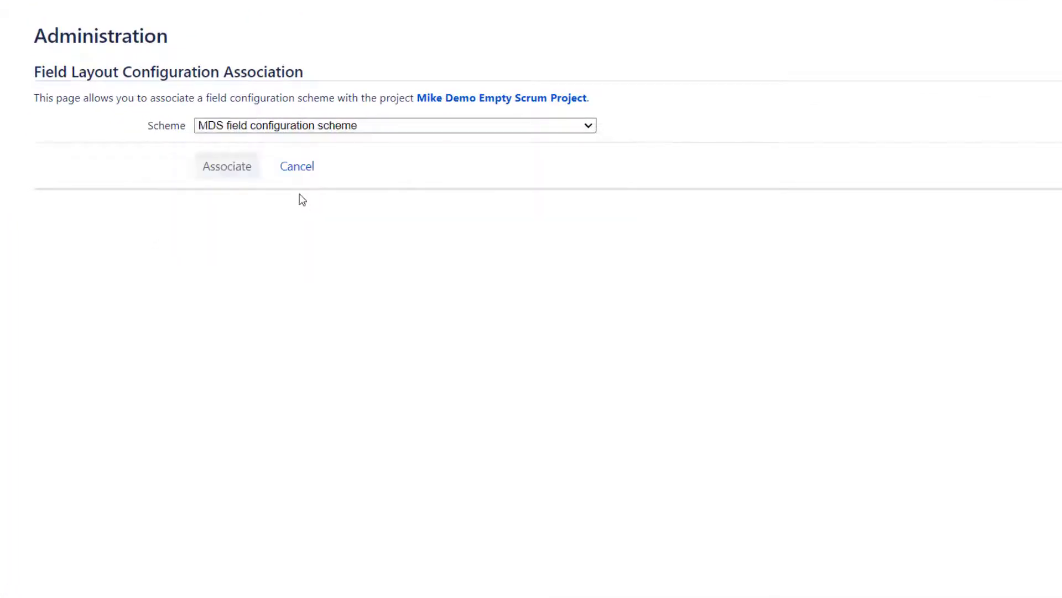
left_click(231, 169)
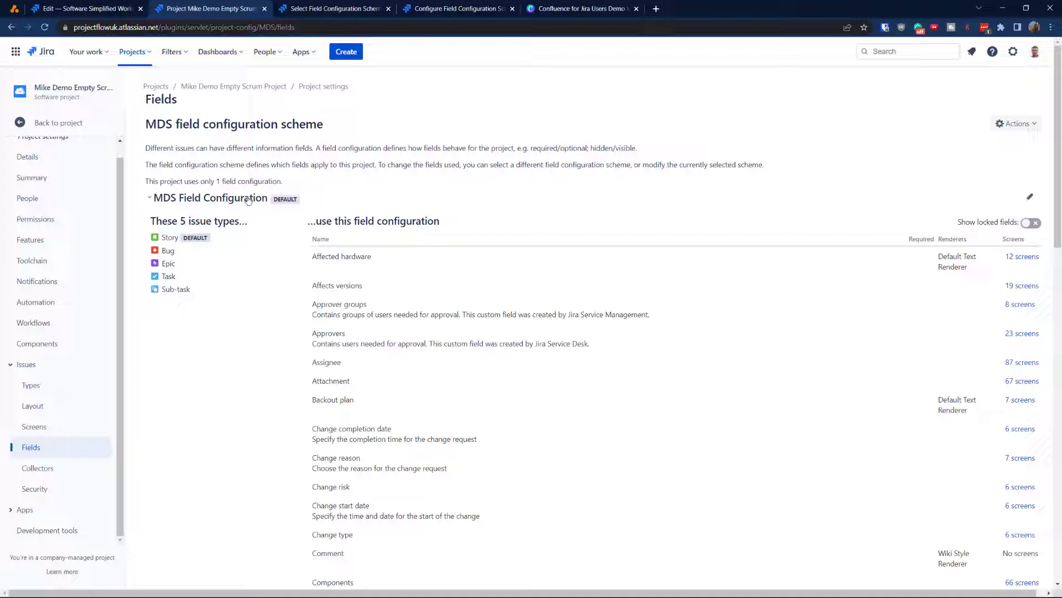
Open MDS Field Configuration's fields and check its single project, Mike Demo Empty Scrum Project.
left_click(1030, 199)
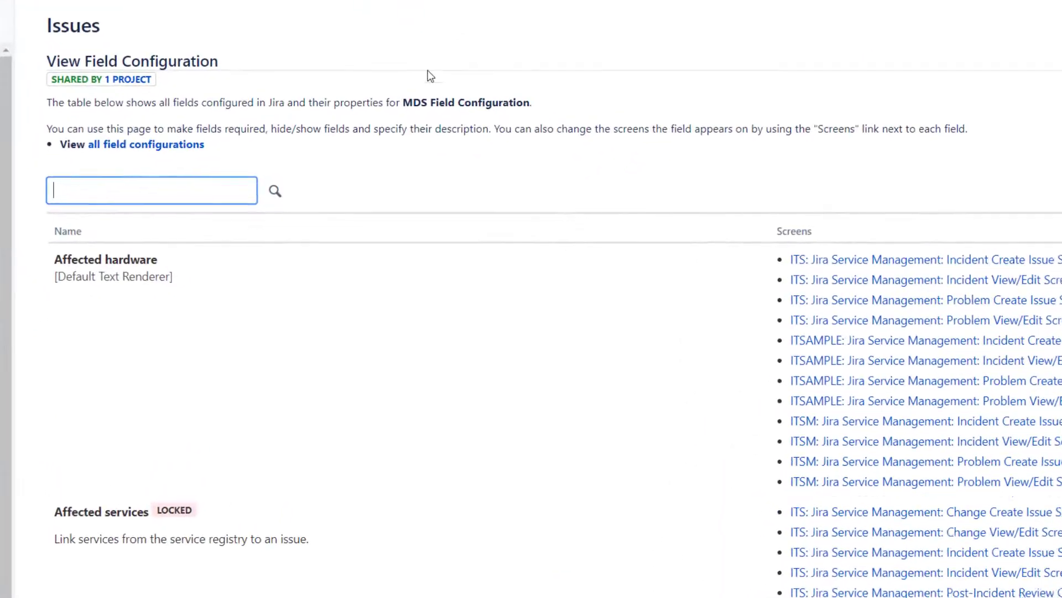
left_click(132, 81)
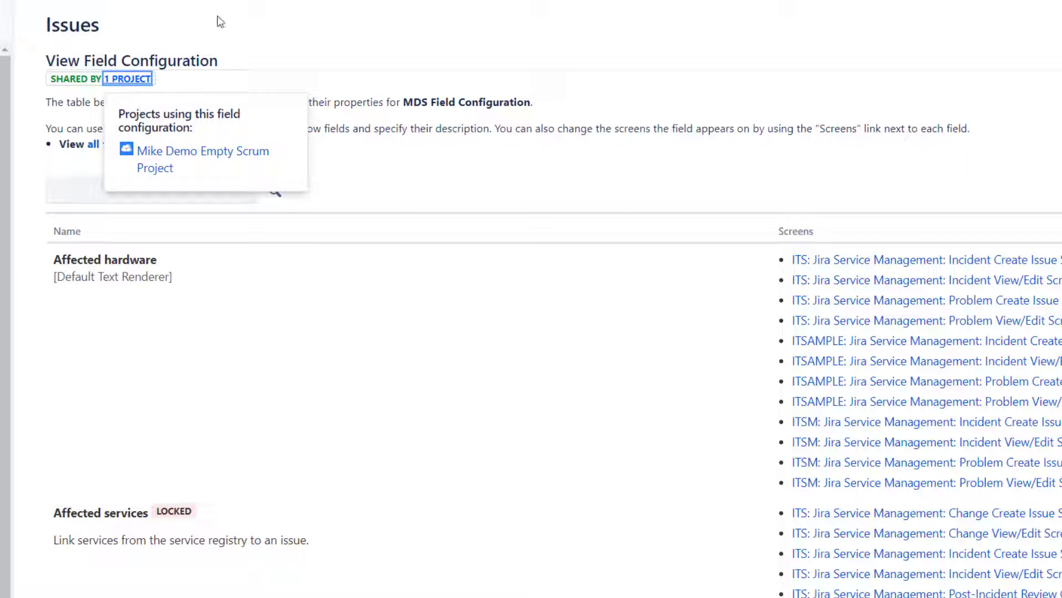
left_click(293, 28)
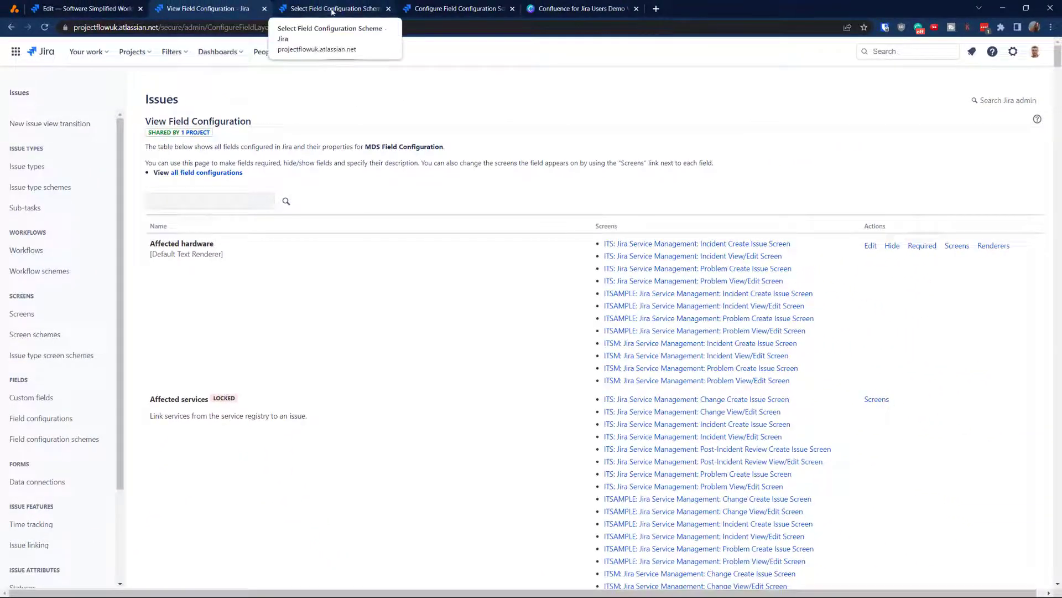
Open Create issue on the MDS board, copy the Components label, and focus the field-configuration search.
left_click(332, 9)
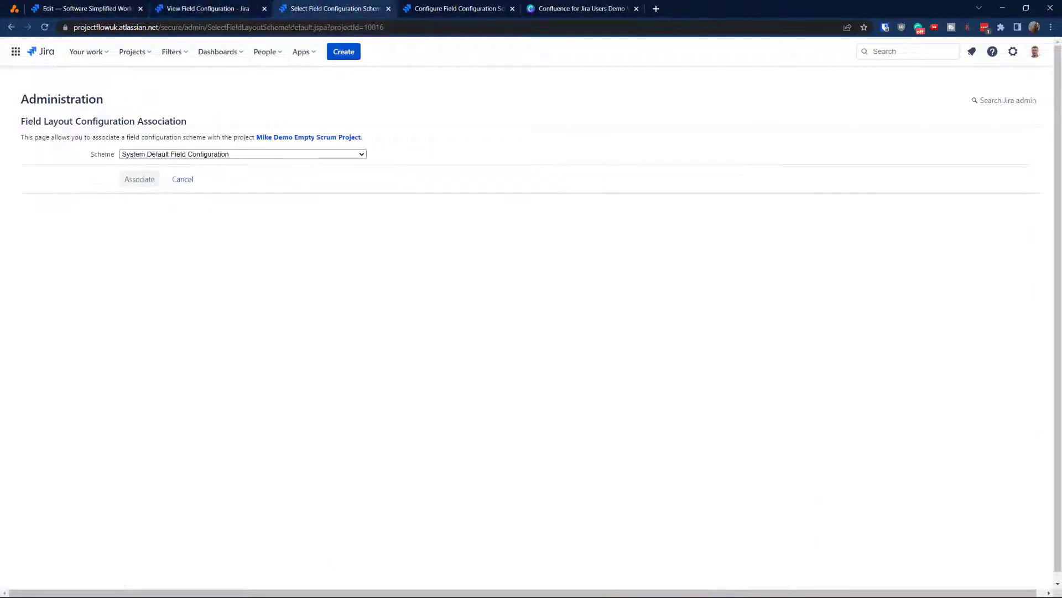
left_click(132, 52)
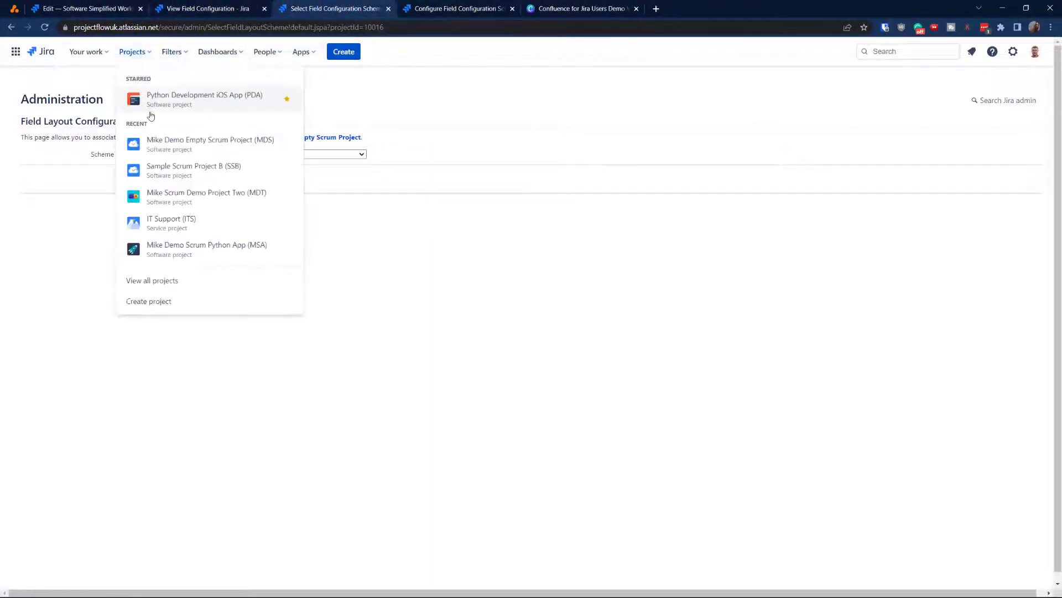
left_click(178, 145)
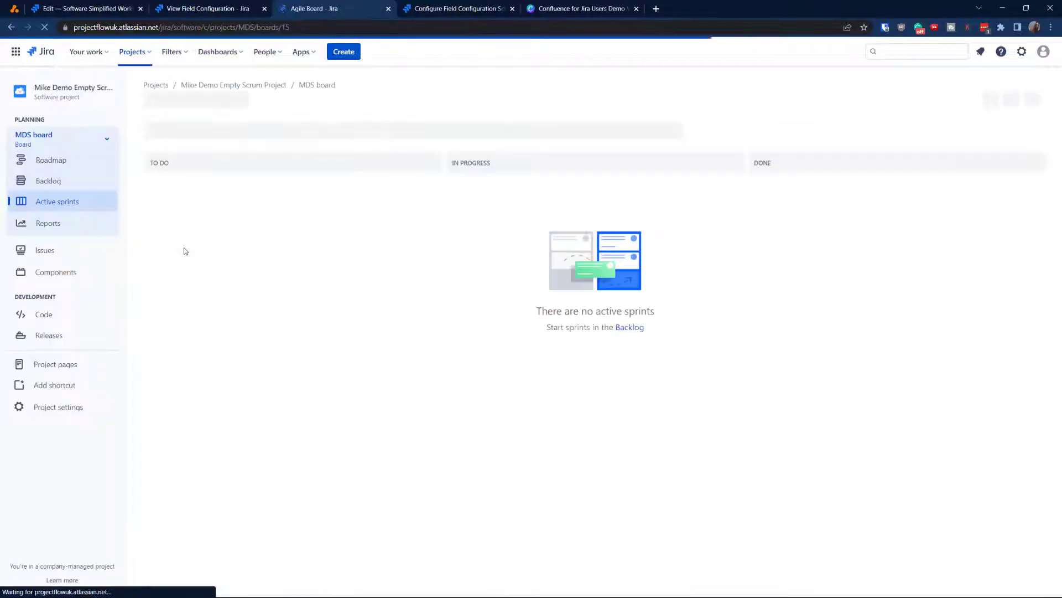
left_click(346, 53)
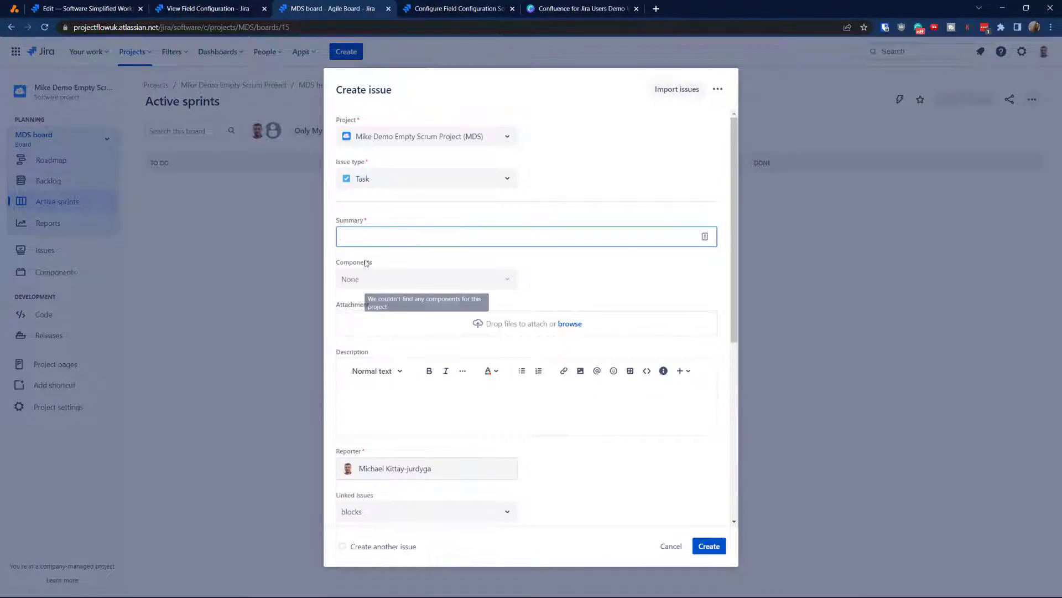
double_click(355, 263)
key("ctrl+c")
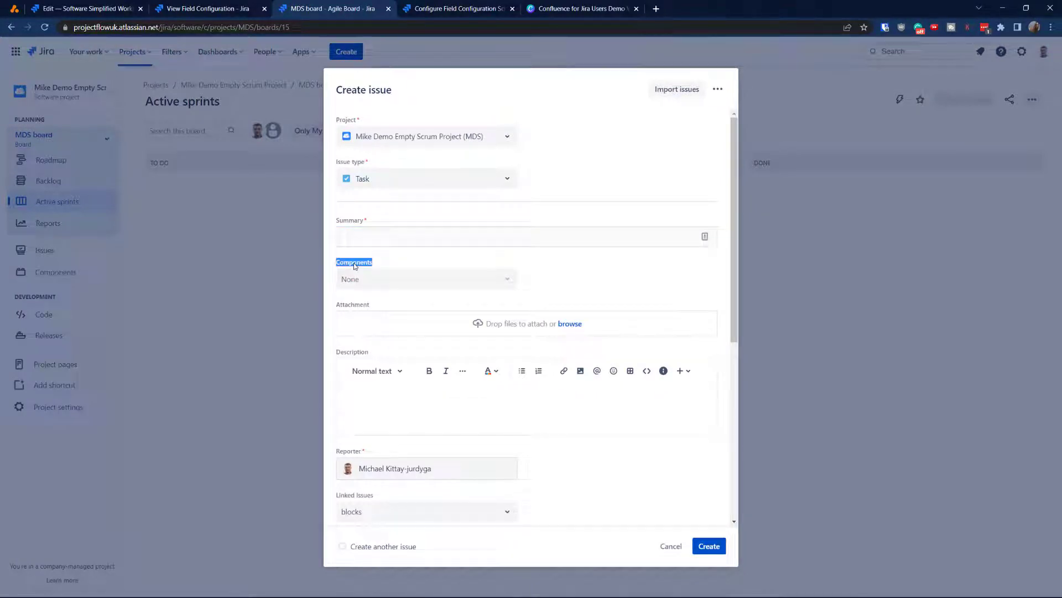
left_click(202, 9)
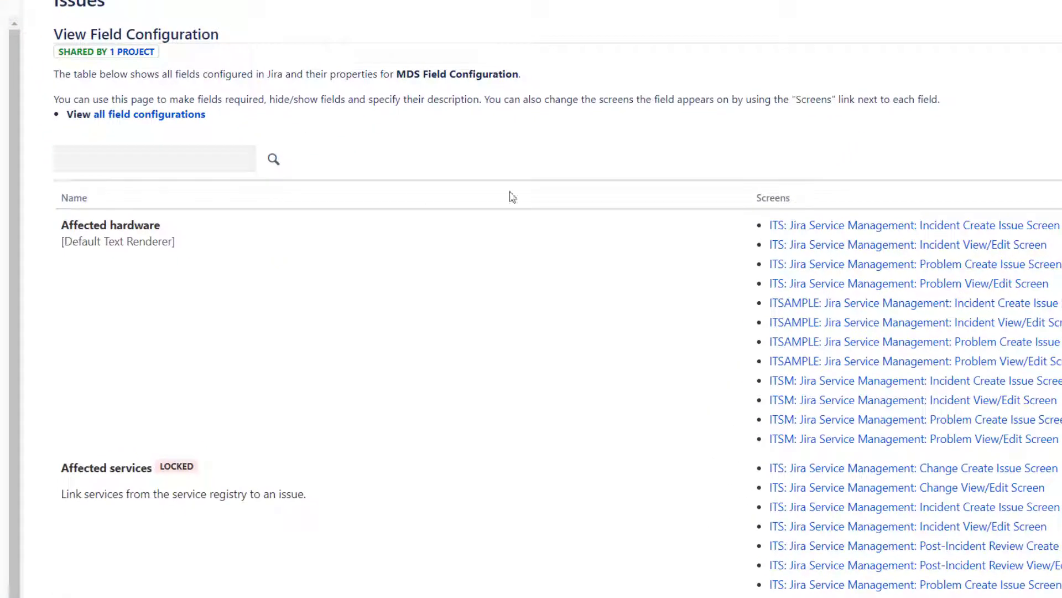
left_click(177, 157)
Filter the MDS Field Configuration to Components and mark it Required.
key("ctrl+v")
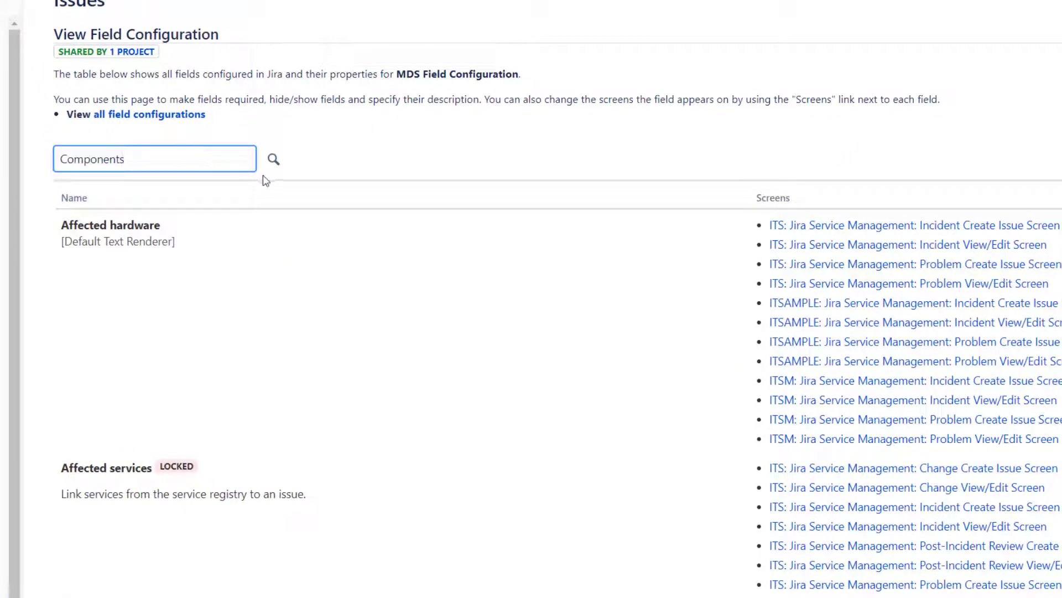
key("Return")
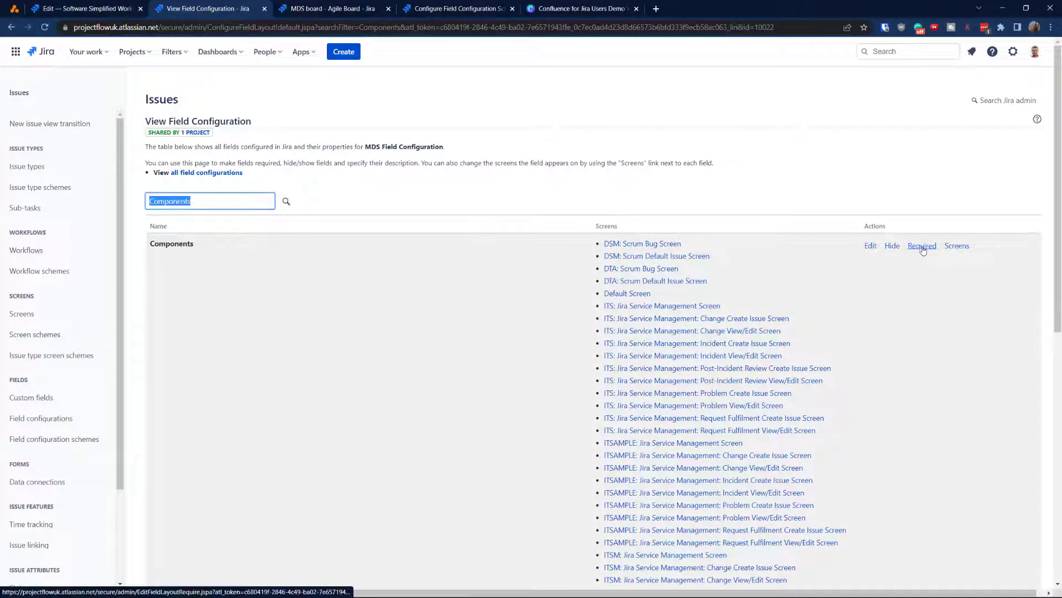
left_click(924, 250)
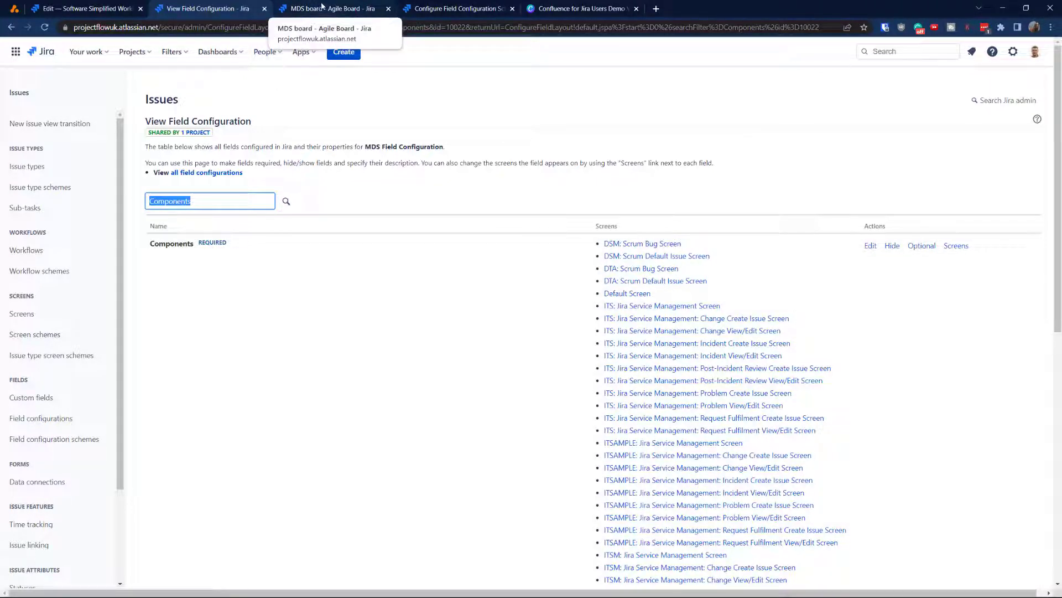
Reopen a fresh MDS Create issue form and copy its Attachment label.
left_click(321, 6)
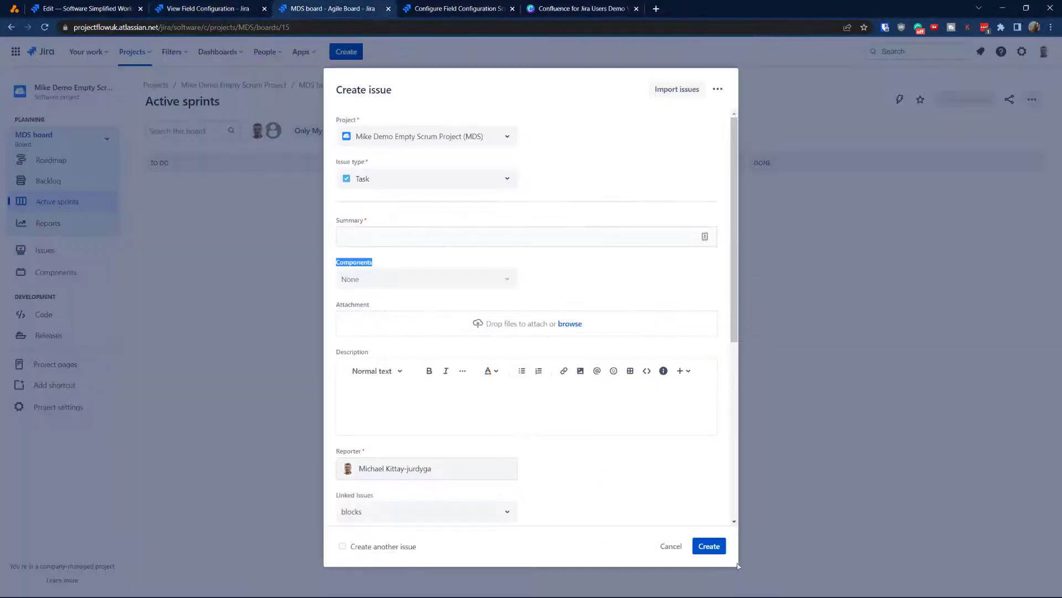
left_click(671, 546)
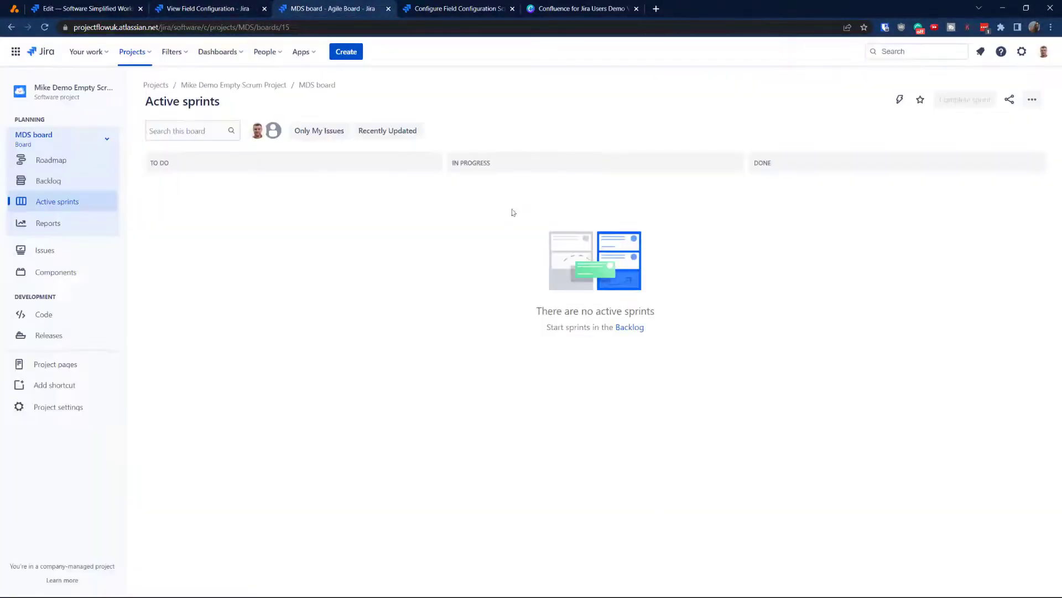
left_click(346, 51)
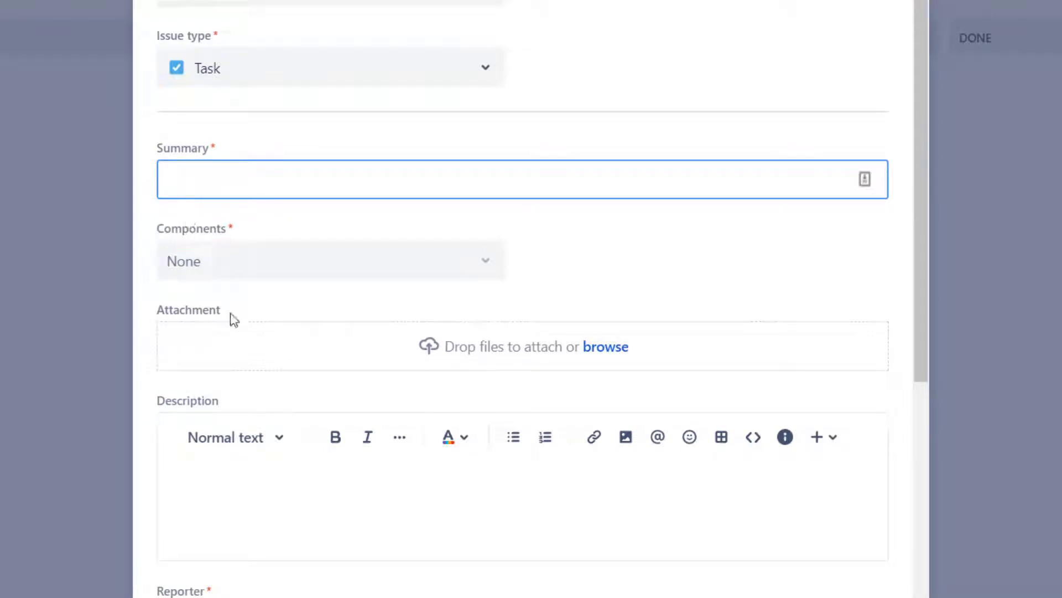
left_click_drag(231, 315, 161, 324)
key("ctrl+c")
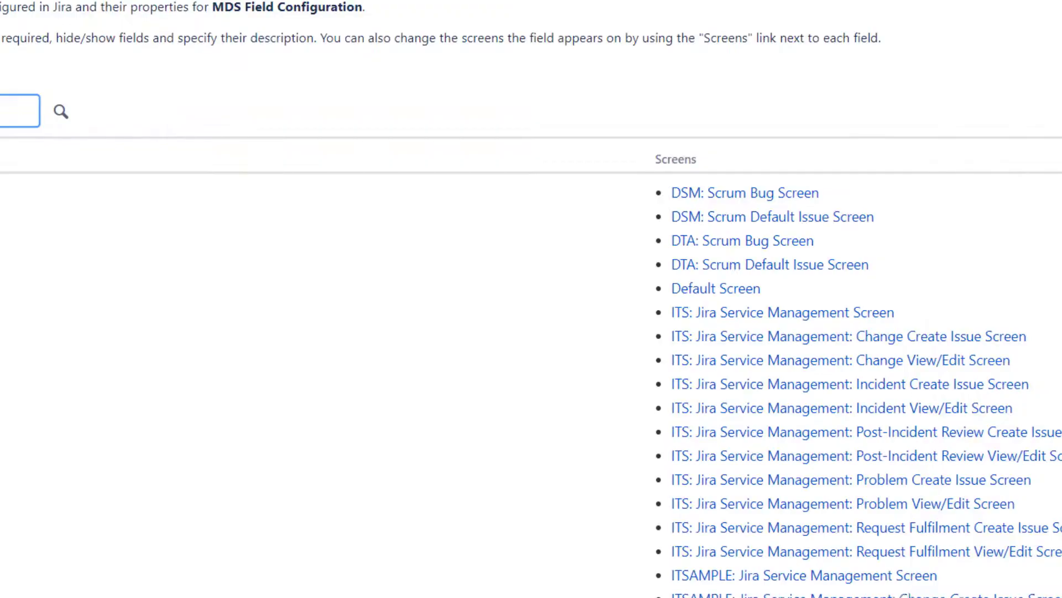
Filter the MDS Field Configuration to Attachment and review the screens that include it.
left_click(228, 201)
key("ctrl+v")
key("Return")
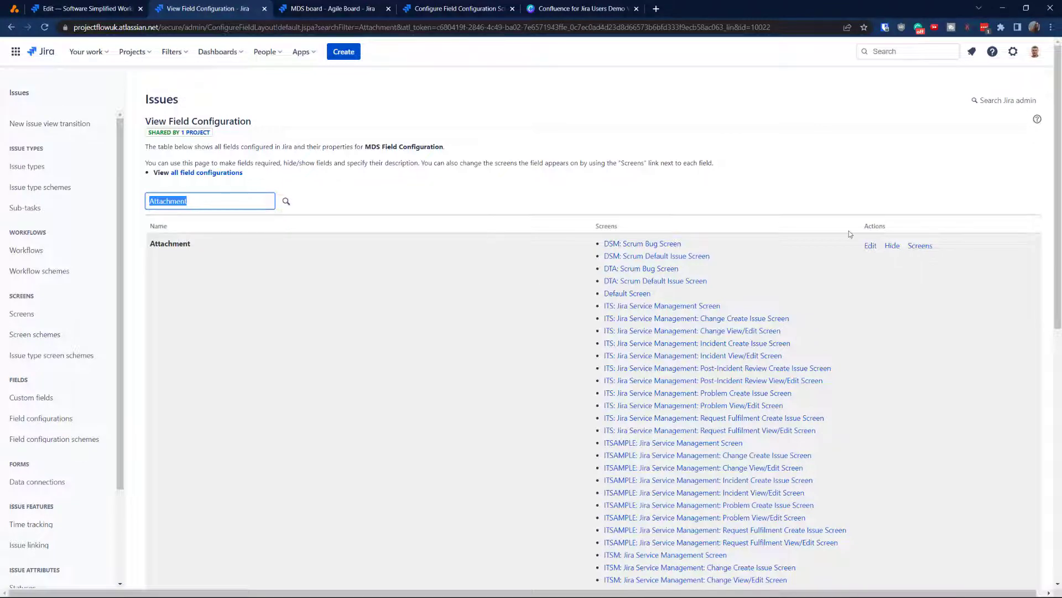
scroll(670, 377, "down", 9)
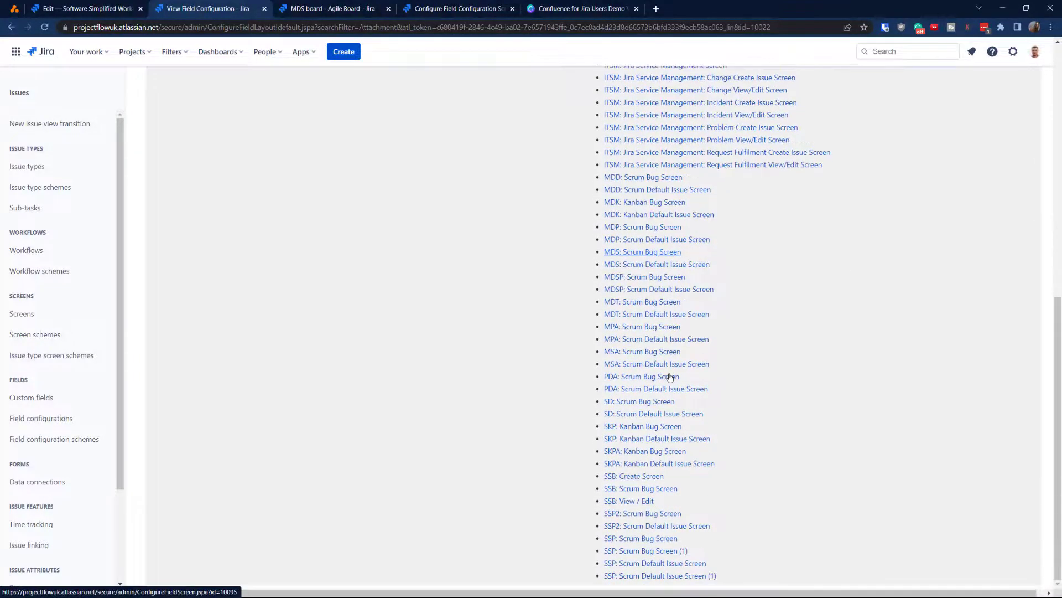
scroll(670, 377, "up", 9)
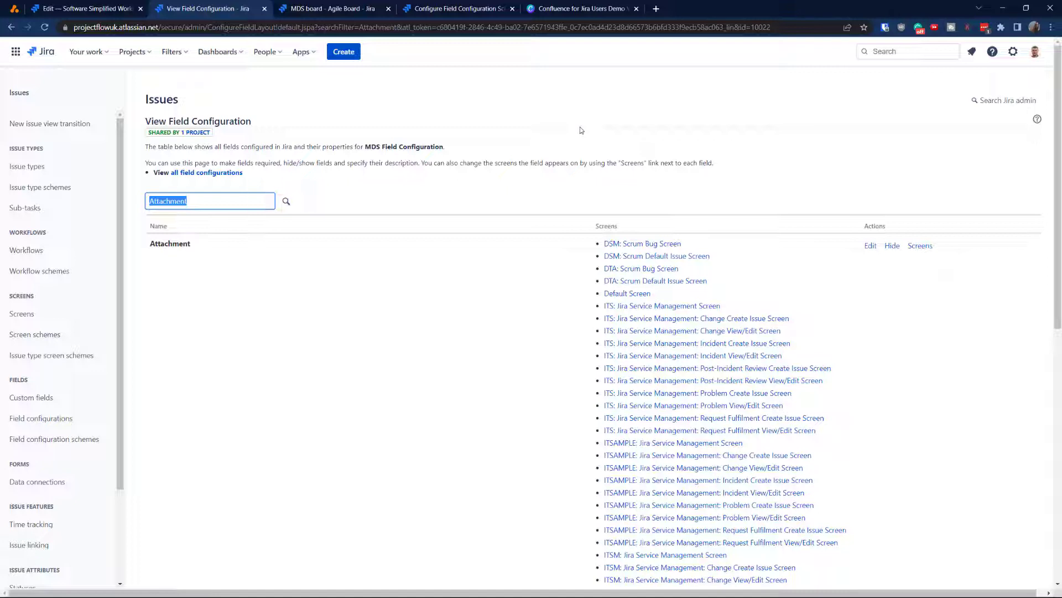
Copy the Description label from the Create form and mark Description Required in the MDS configuration.
left_click(326, 9)
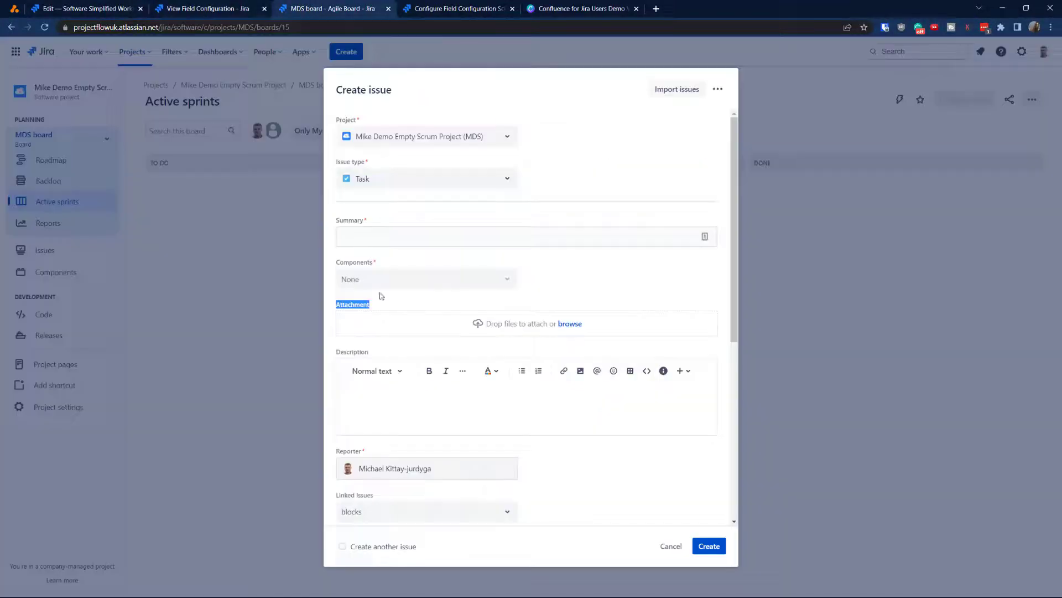
left_click_drag(325, 352, 372, 359)
key("ctrl+c")
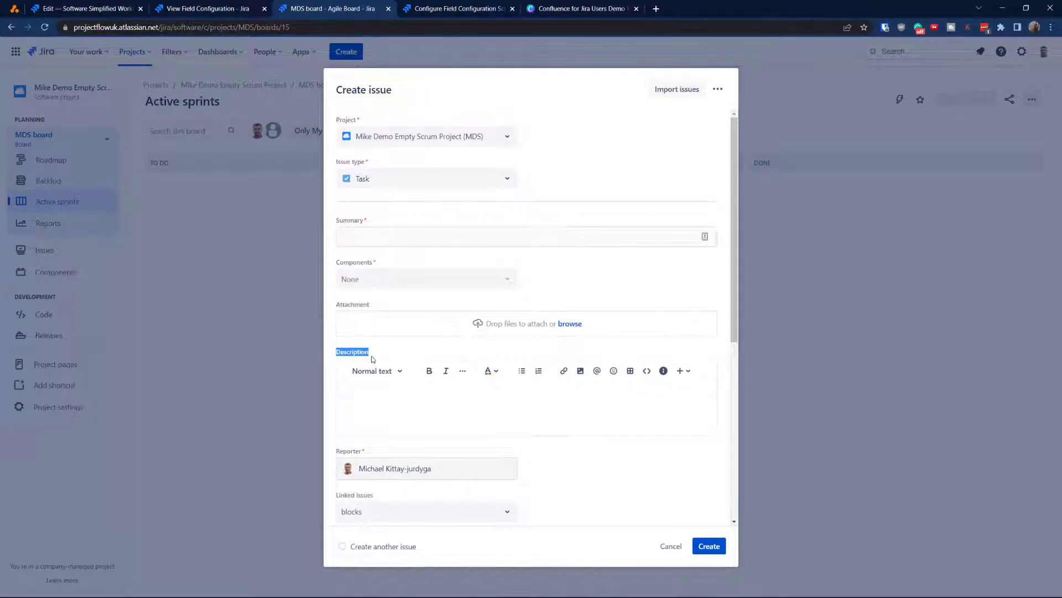
left_click(199, 8)
key("ctrl+v")
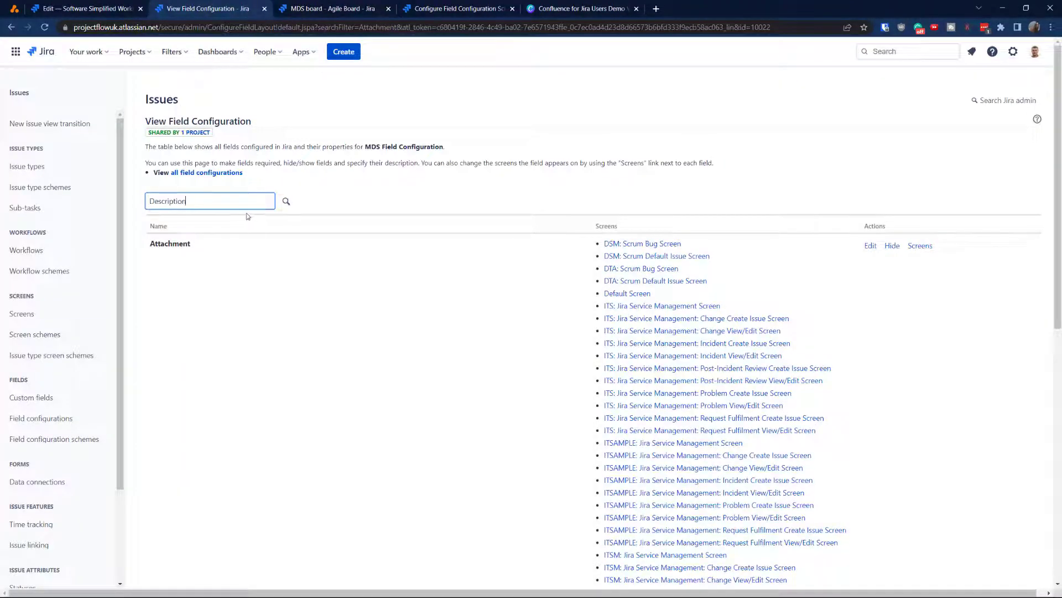
key("Return")
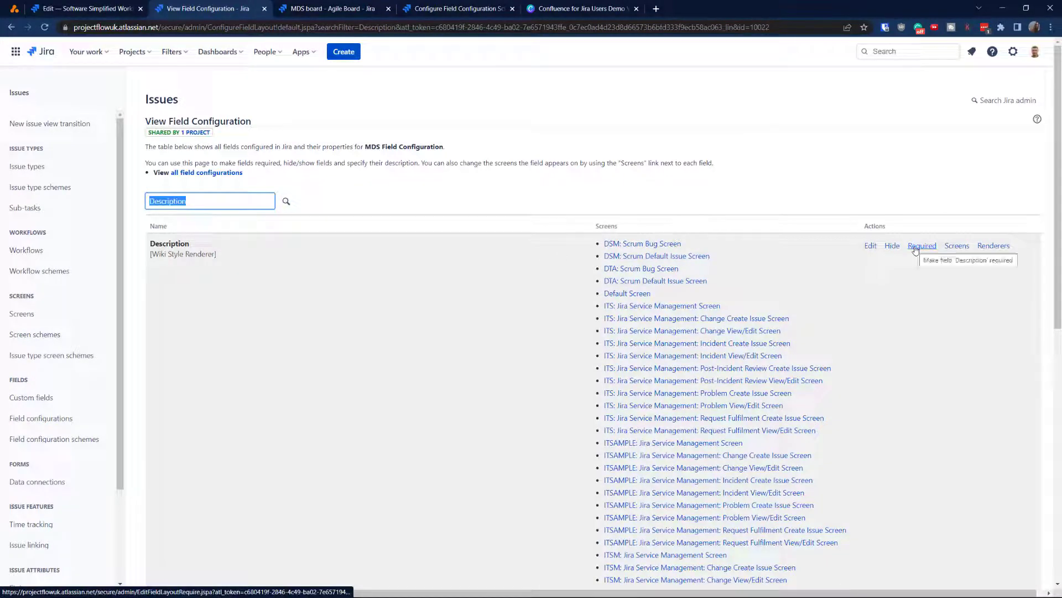
left_click(921, 247)
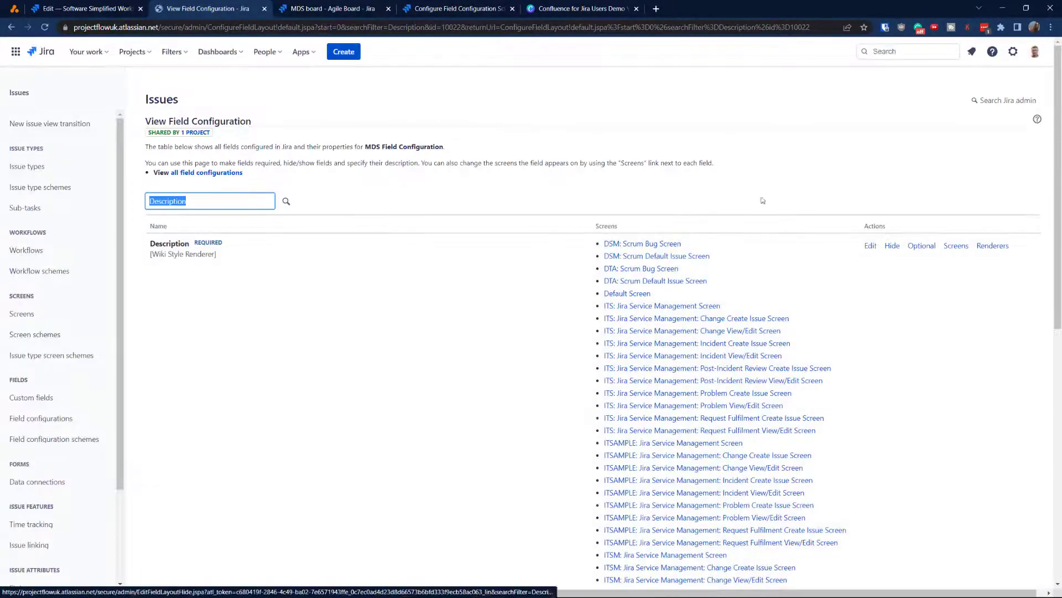
left_click(320, 10)
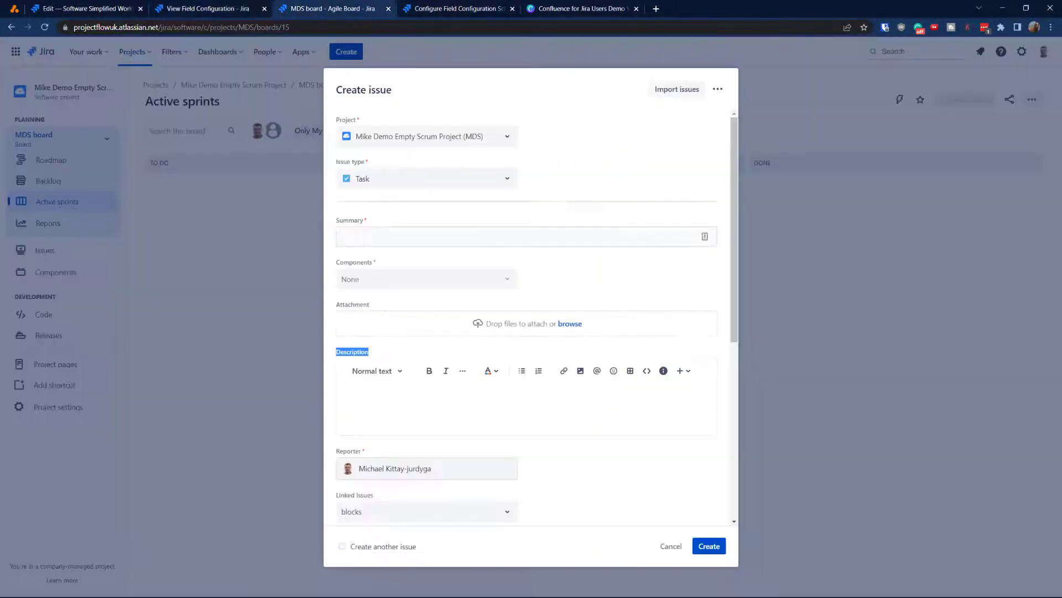
Open a fresh Create issue form and submit it with only summary 'fghfghfgh'.
left_click(679, 543)
left_click(346, 52)
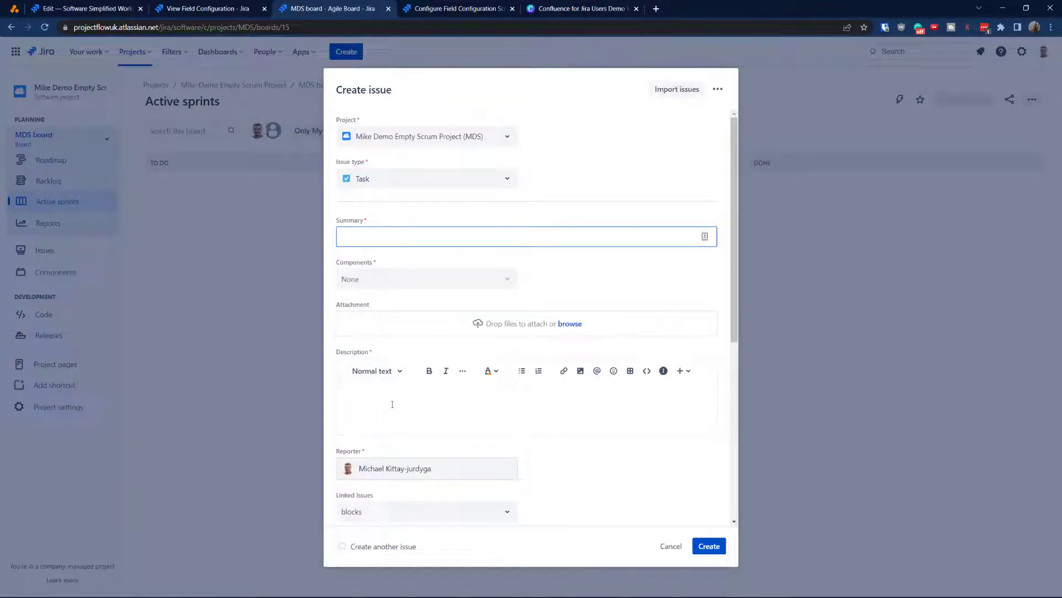
left_click(359, 238)
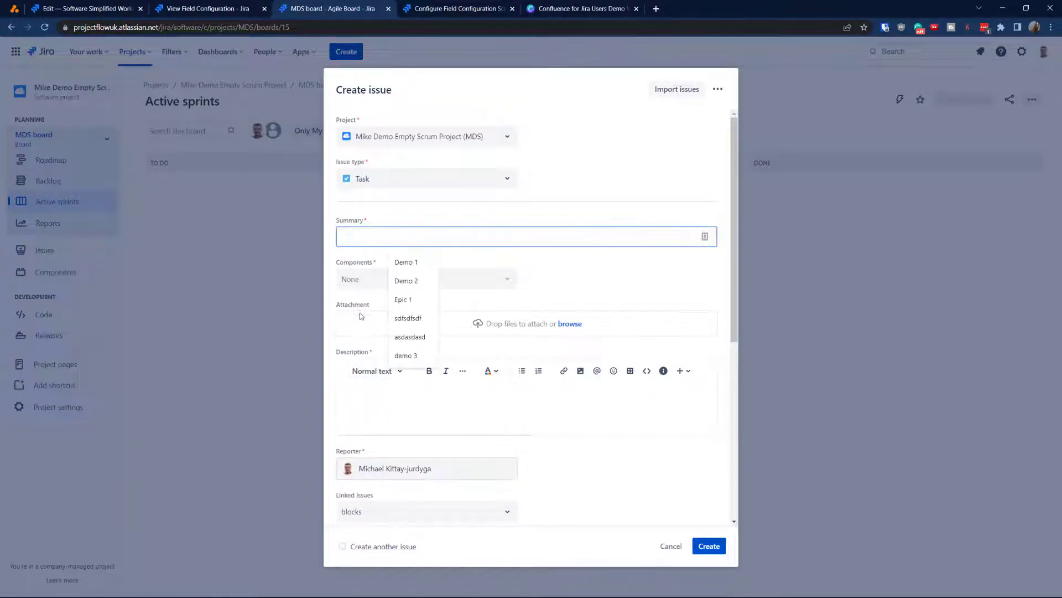
left_click(708, 545)
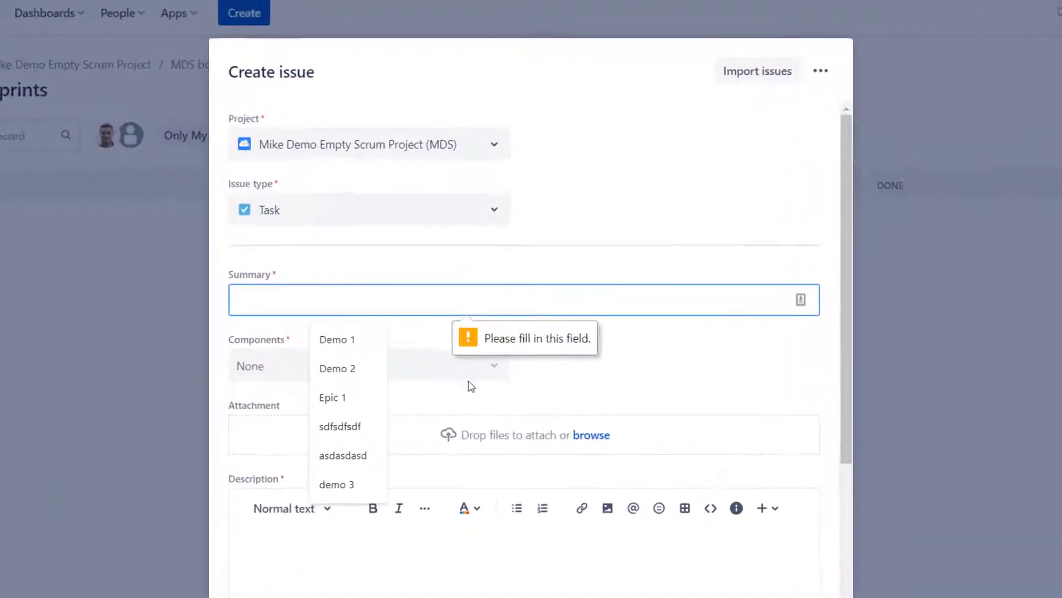
type("fghfghfgh")
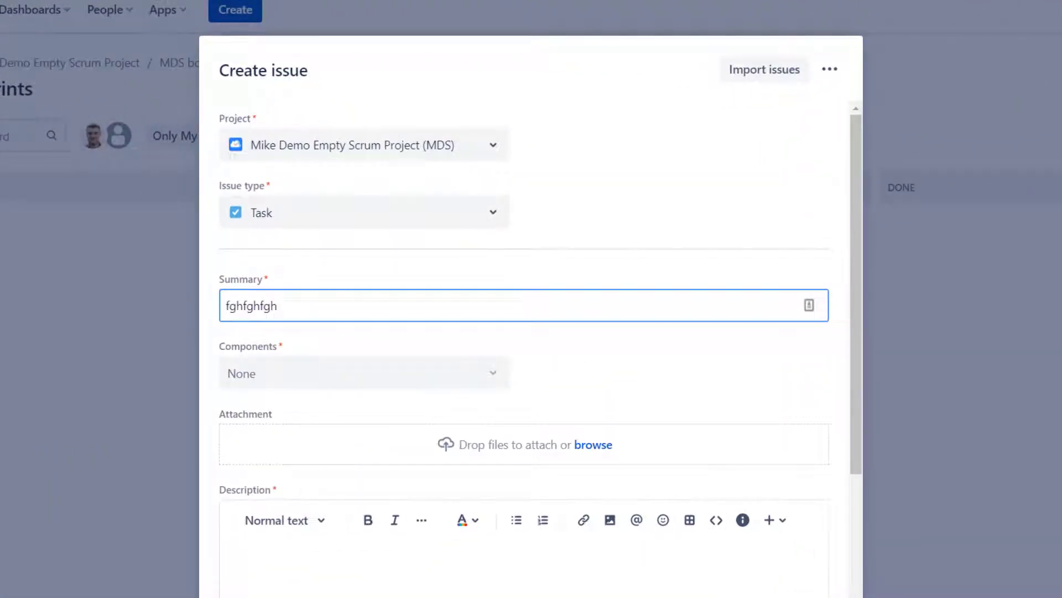
key("Return")
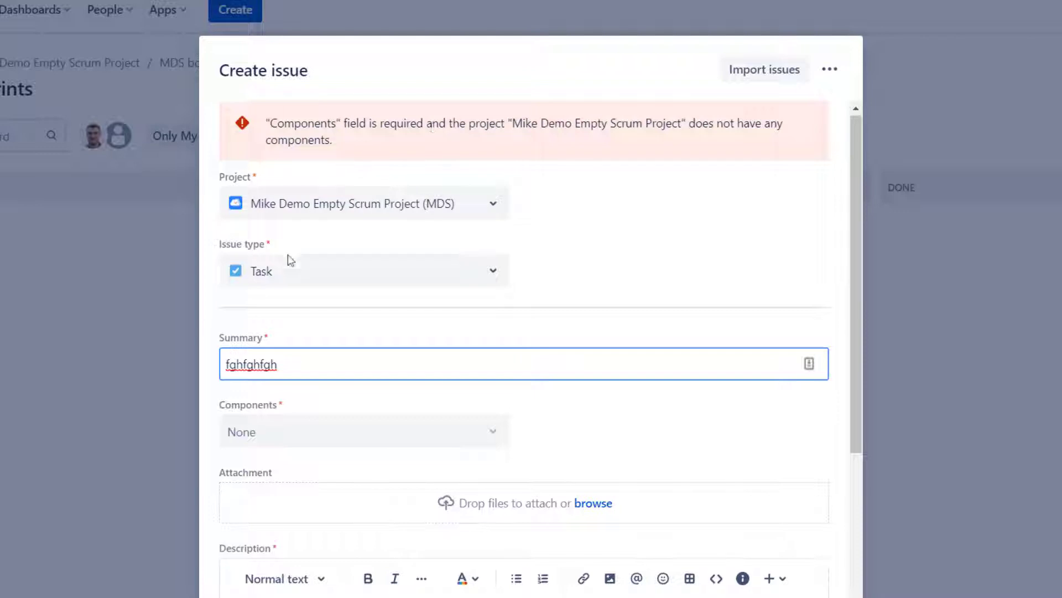
Cancel the rejected issue and discard the draft.
mouse_move(294, 437)
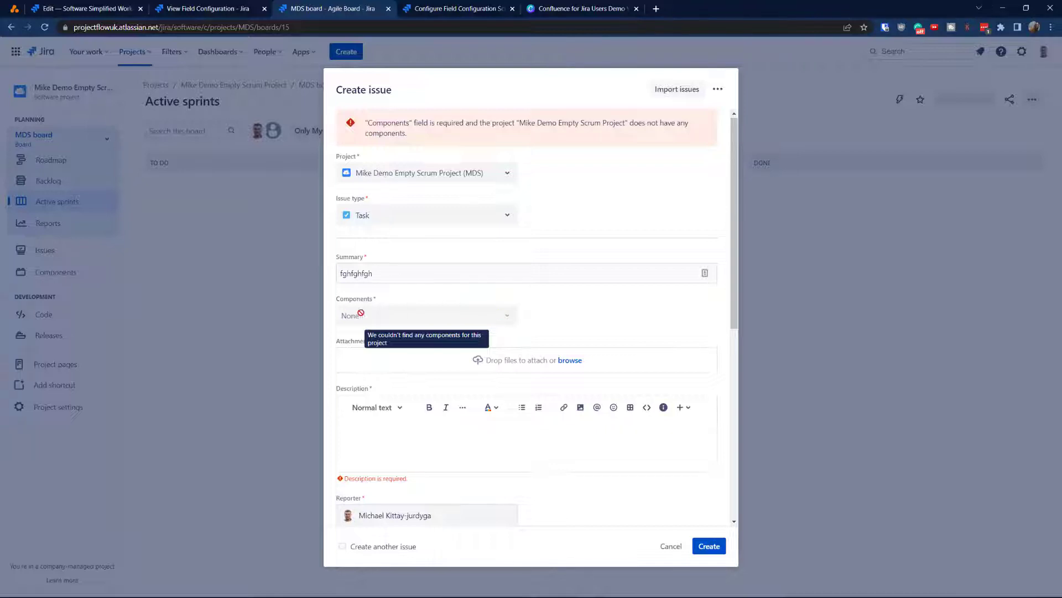
left_click(672, 546)
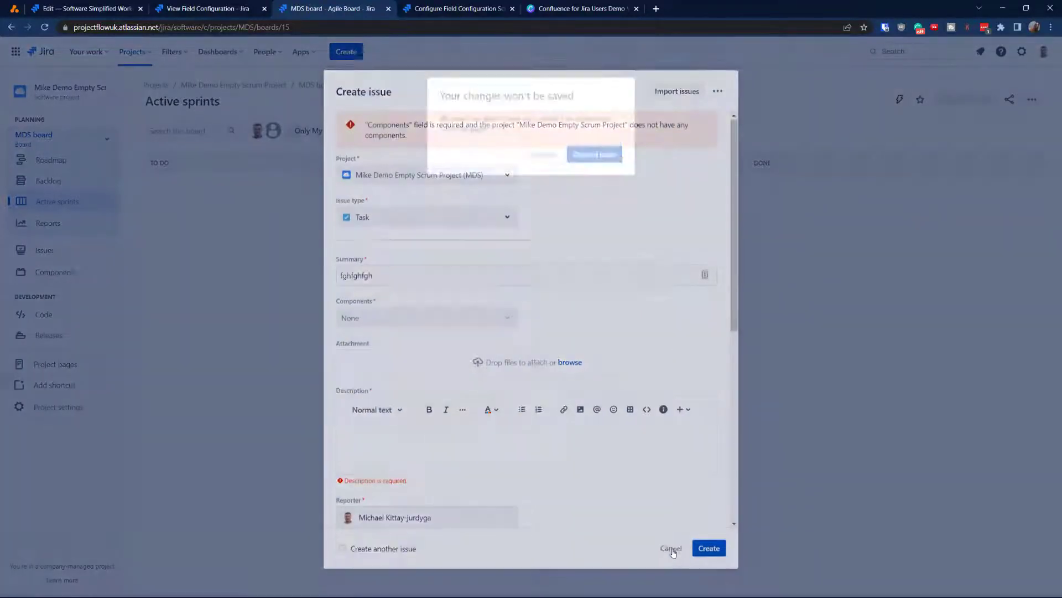
left_click(572, 148)
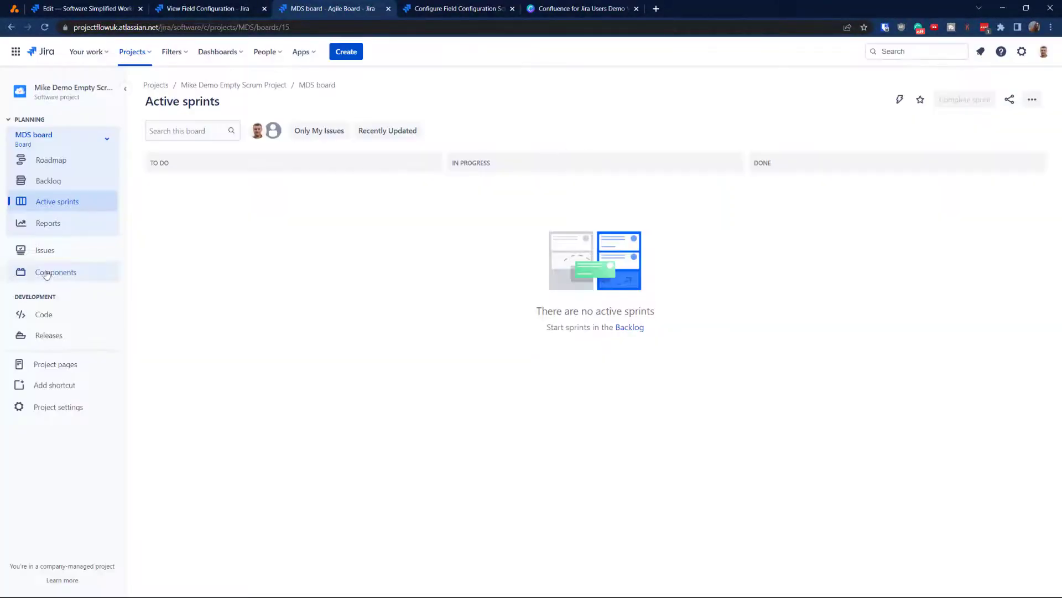
Create component 'dev' with a chosen user as lead and Component lead as default assignee.
left_click(44, 272)
left_click(589, 314)
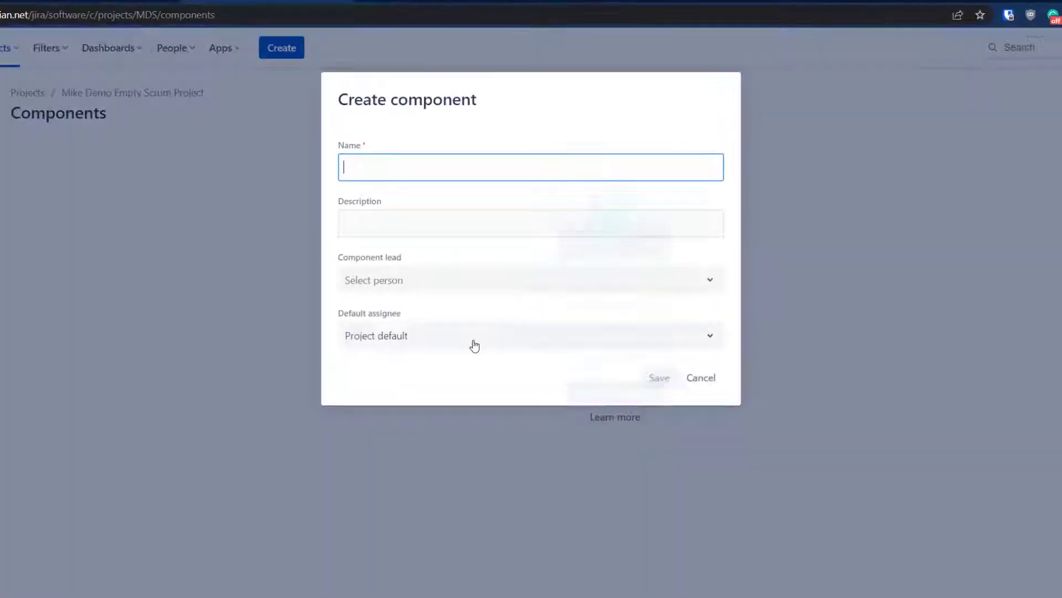
type("dev")
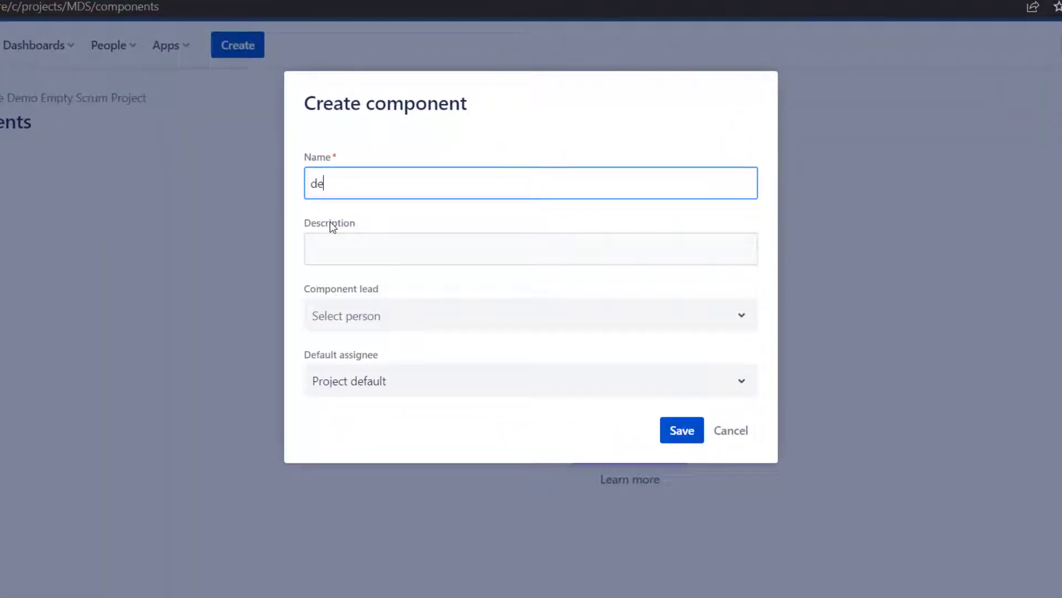
left_click(359, 331)
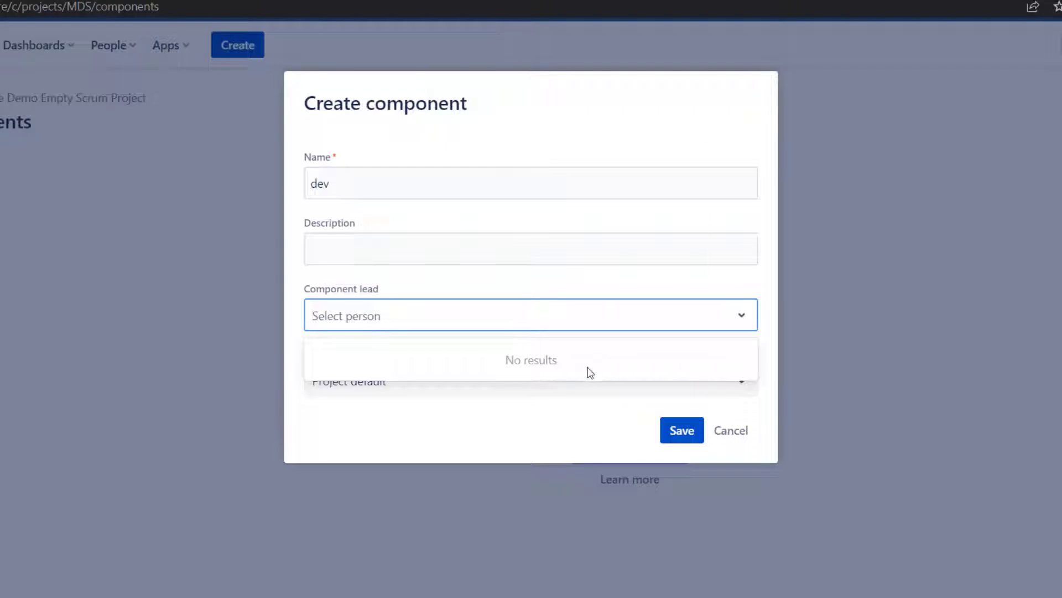
type("m")
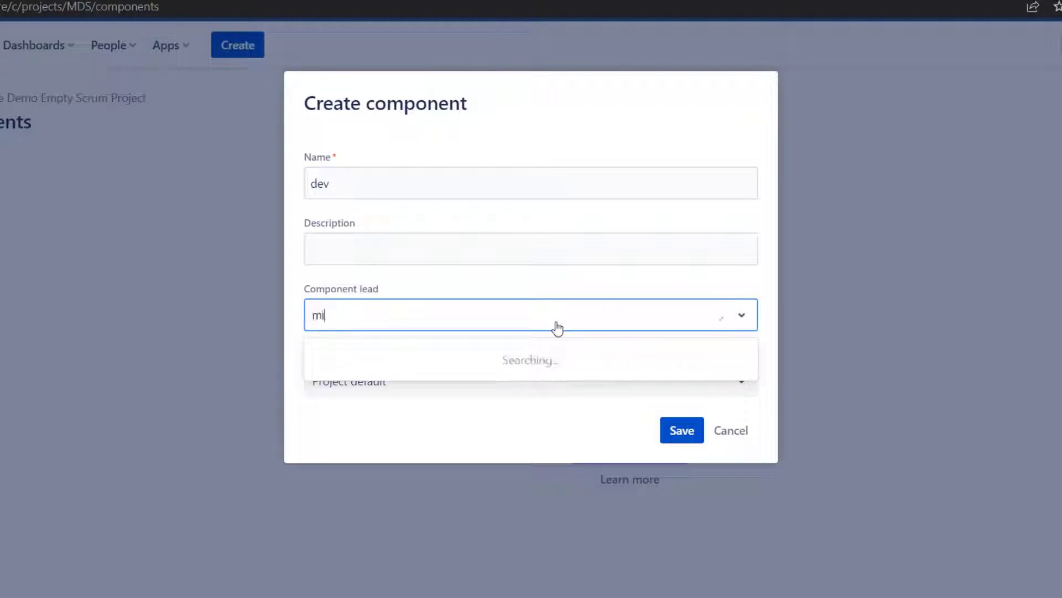
type("i")
left_click(451, 358)
left_click(363, 382)
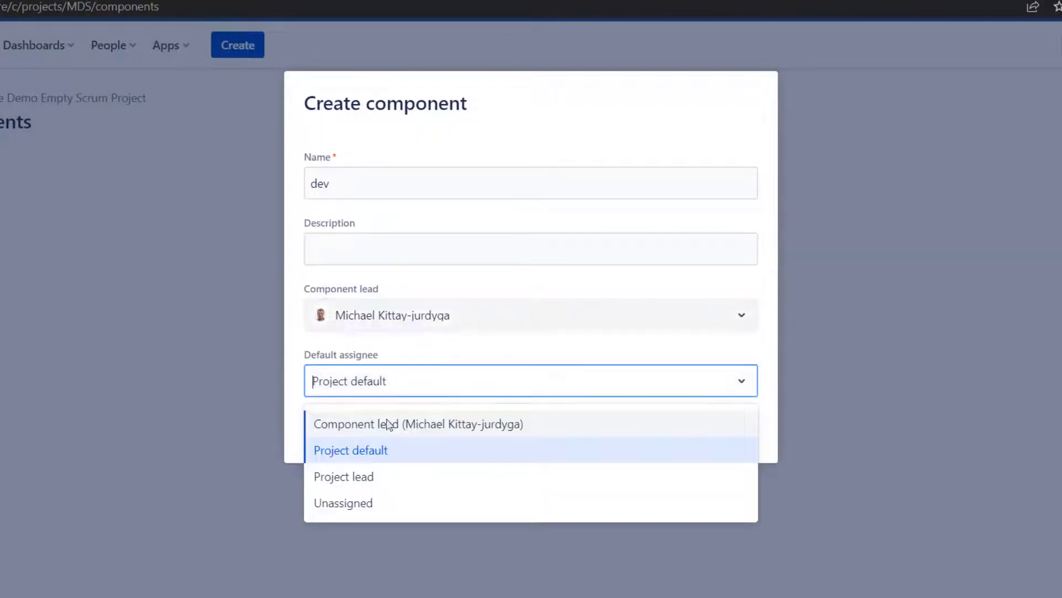
left_click(372, 428)
left_click(682, 430)
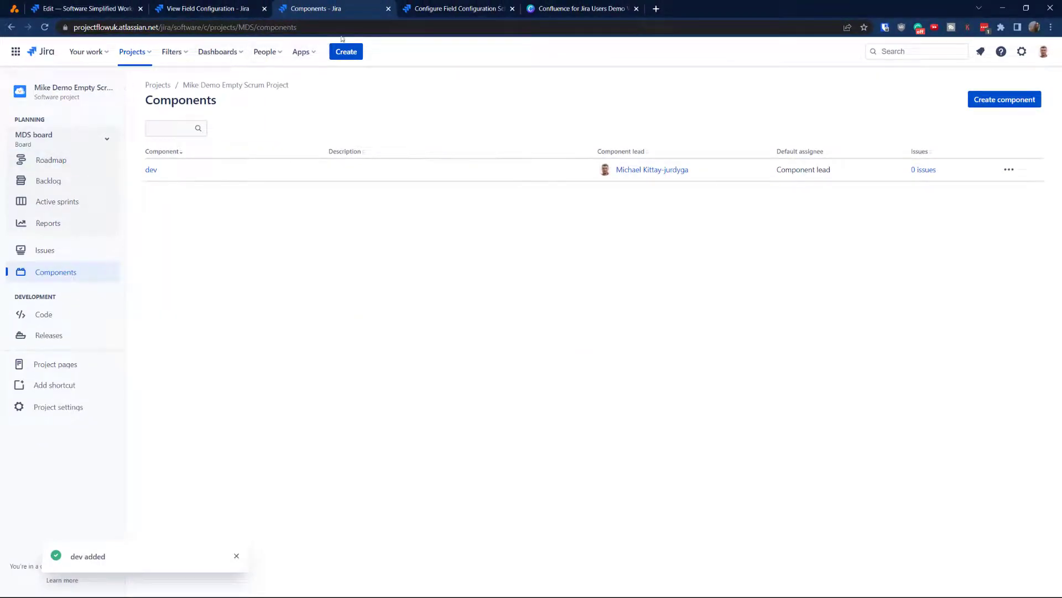
left_click(345, 51)
Confirm 'dev' is offered, enter summary 'asdasdasd', and attempt creation to trigger required-field errors.
left_click(418, 280)
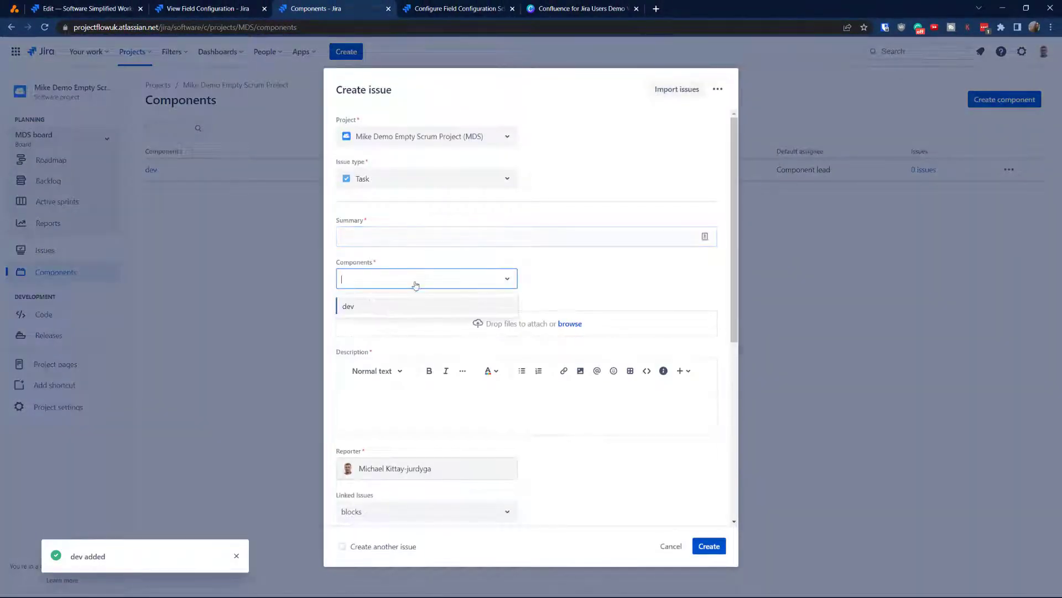
left_click(388, 236)
type("asdasdasd")
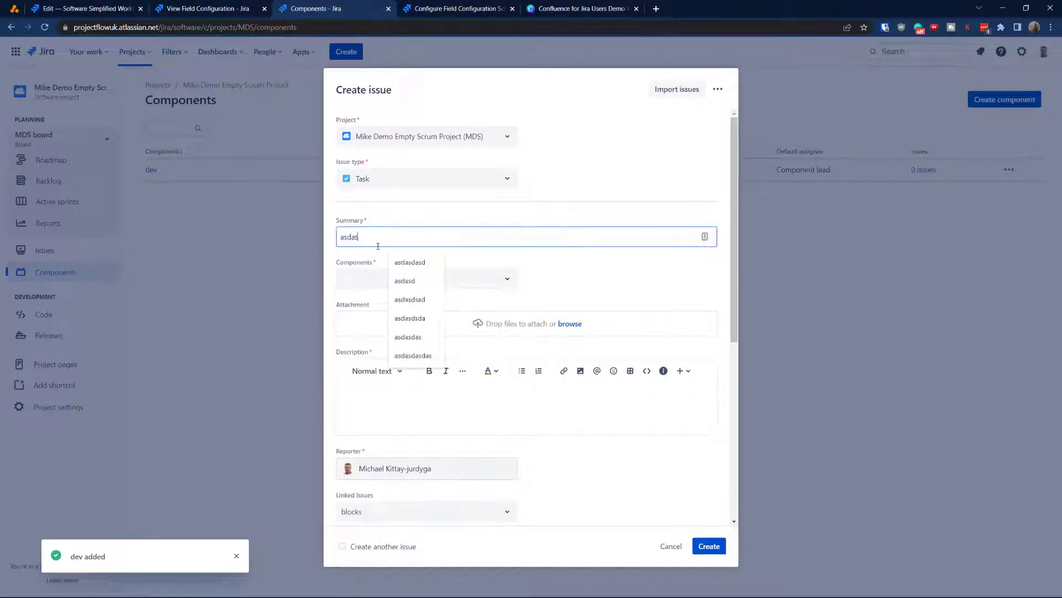
left_click(708, 546)
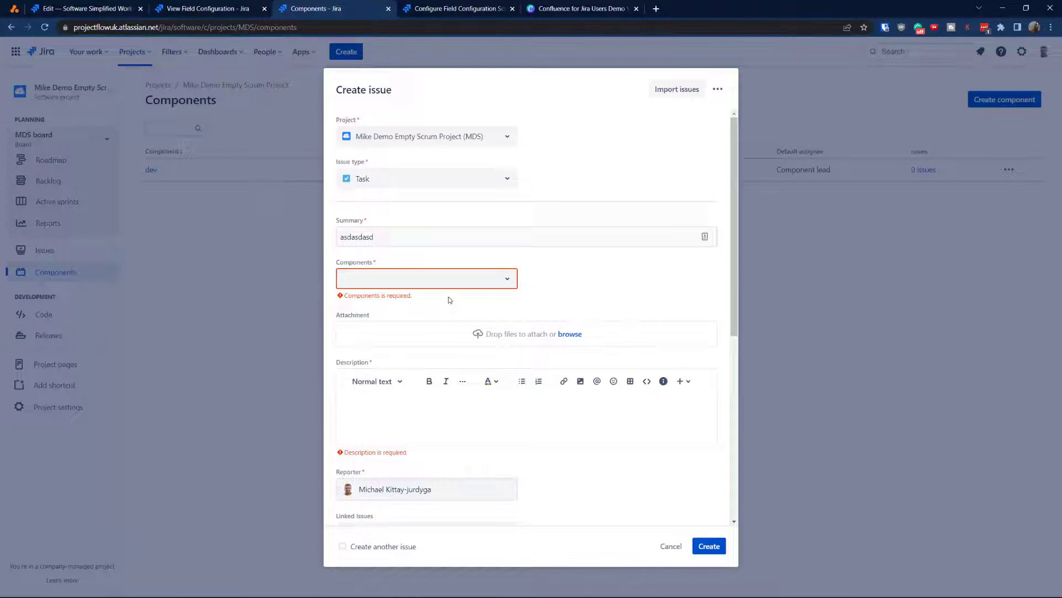
left_click(438, 182)
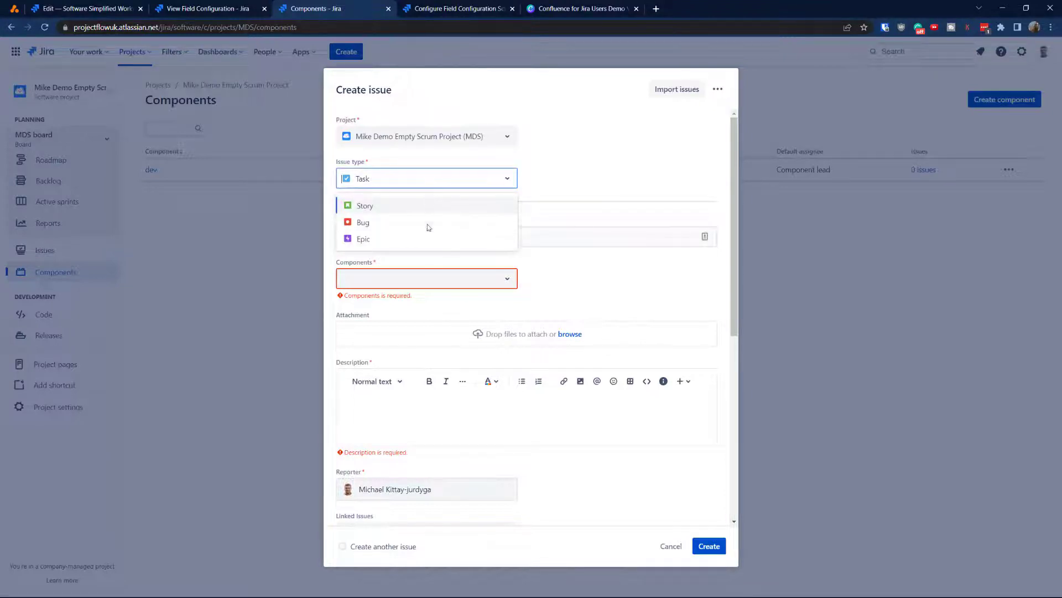